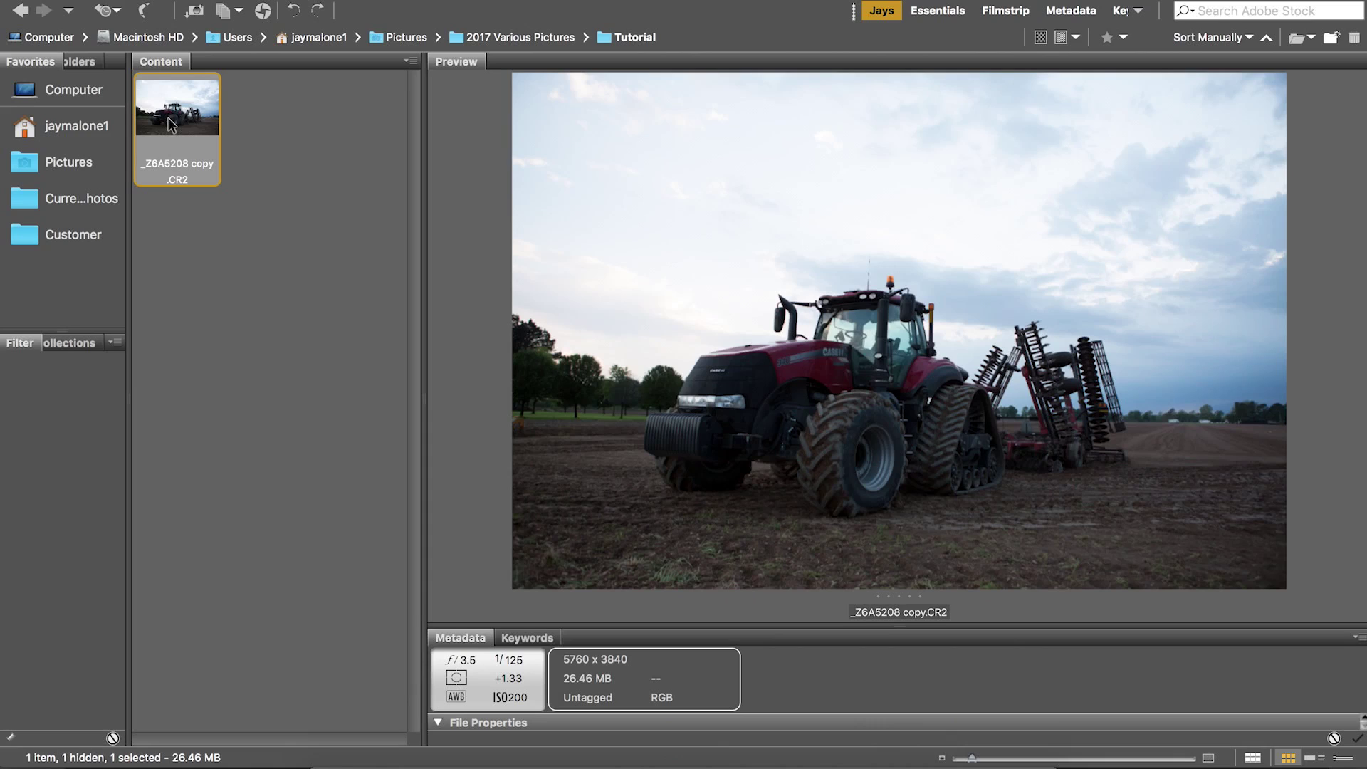
# - Open the tractor CR2 photo in Camera Raw and set its white balance to temperature 11000 and tint +33
pyautogui.rightClick(171, 126)
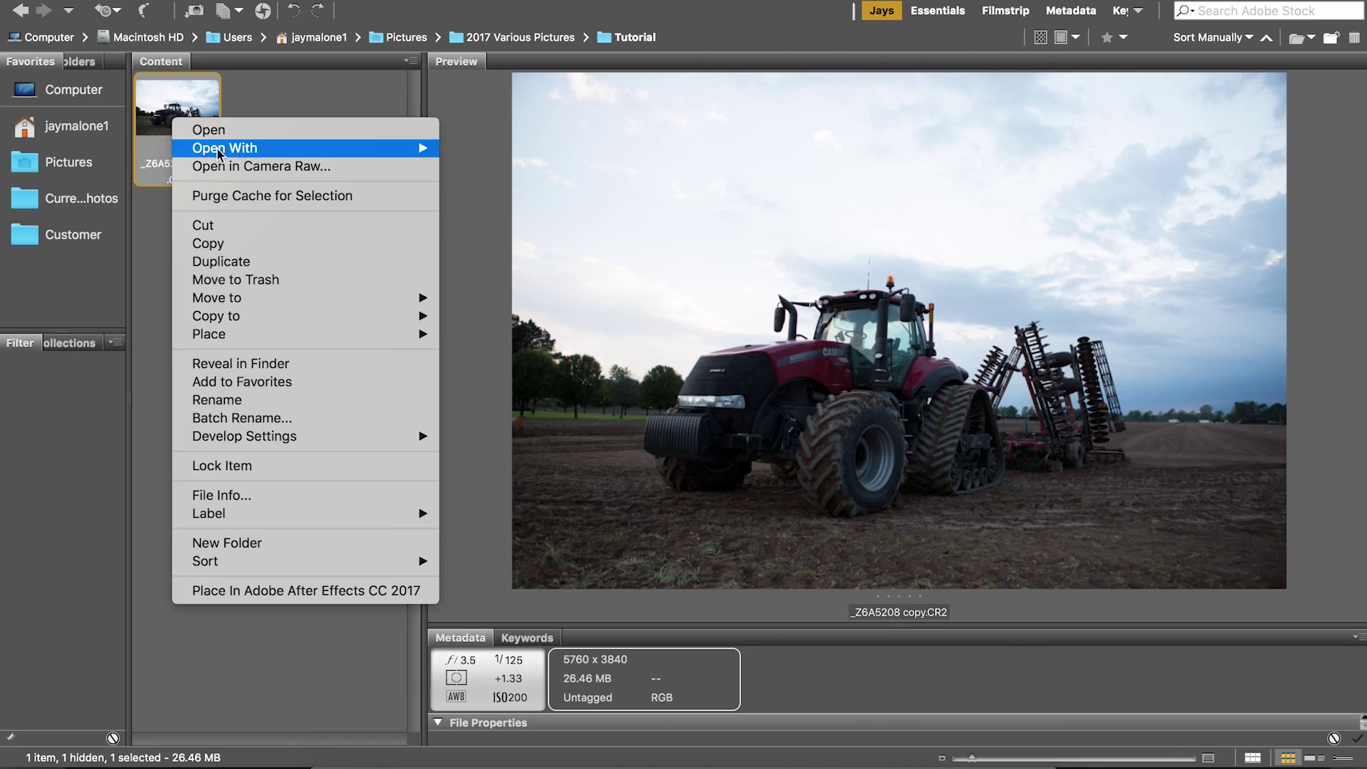
pyautogui.click(233, 166)
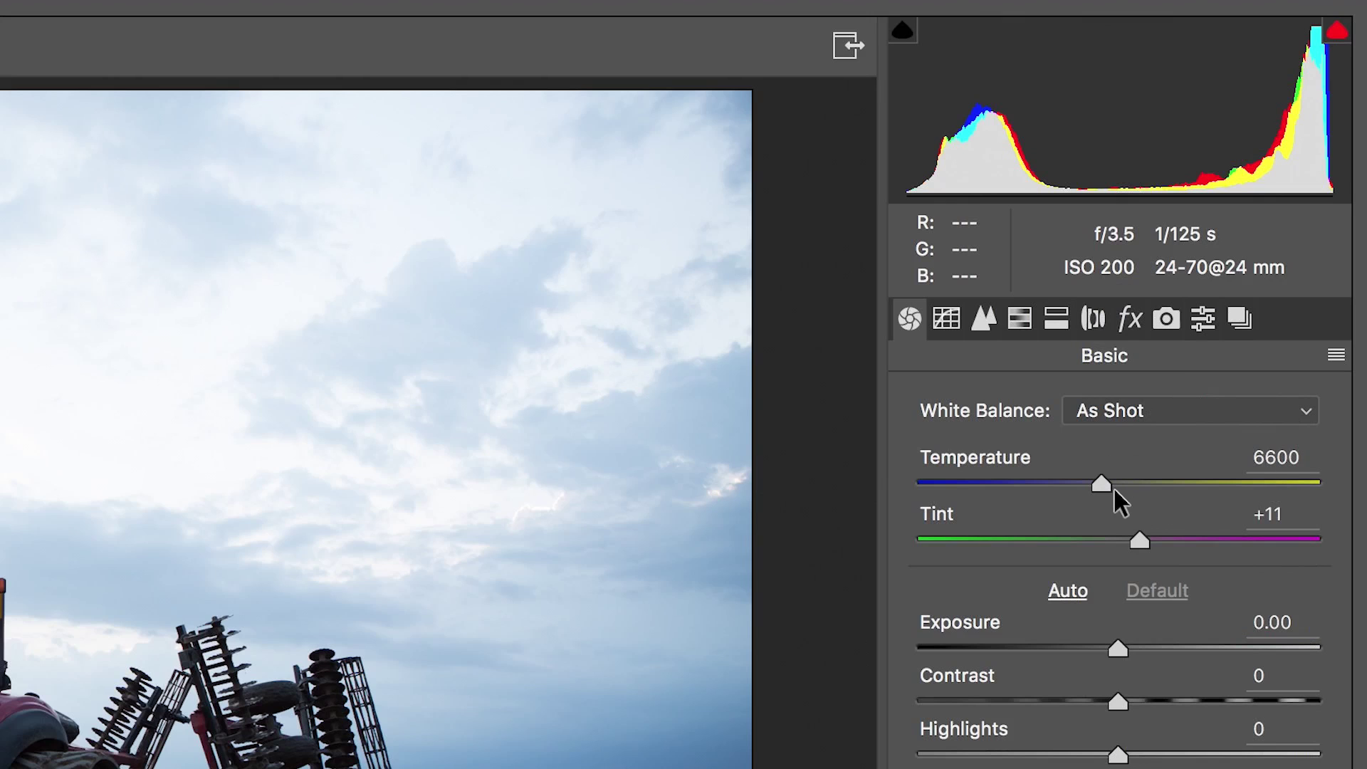
pyautogui.moveTo(1100, 477); pyautogui.dragTo(1205, 498)
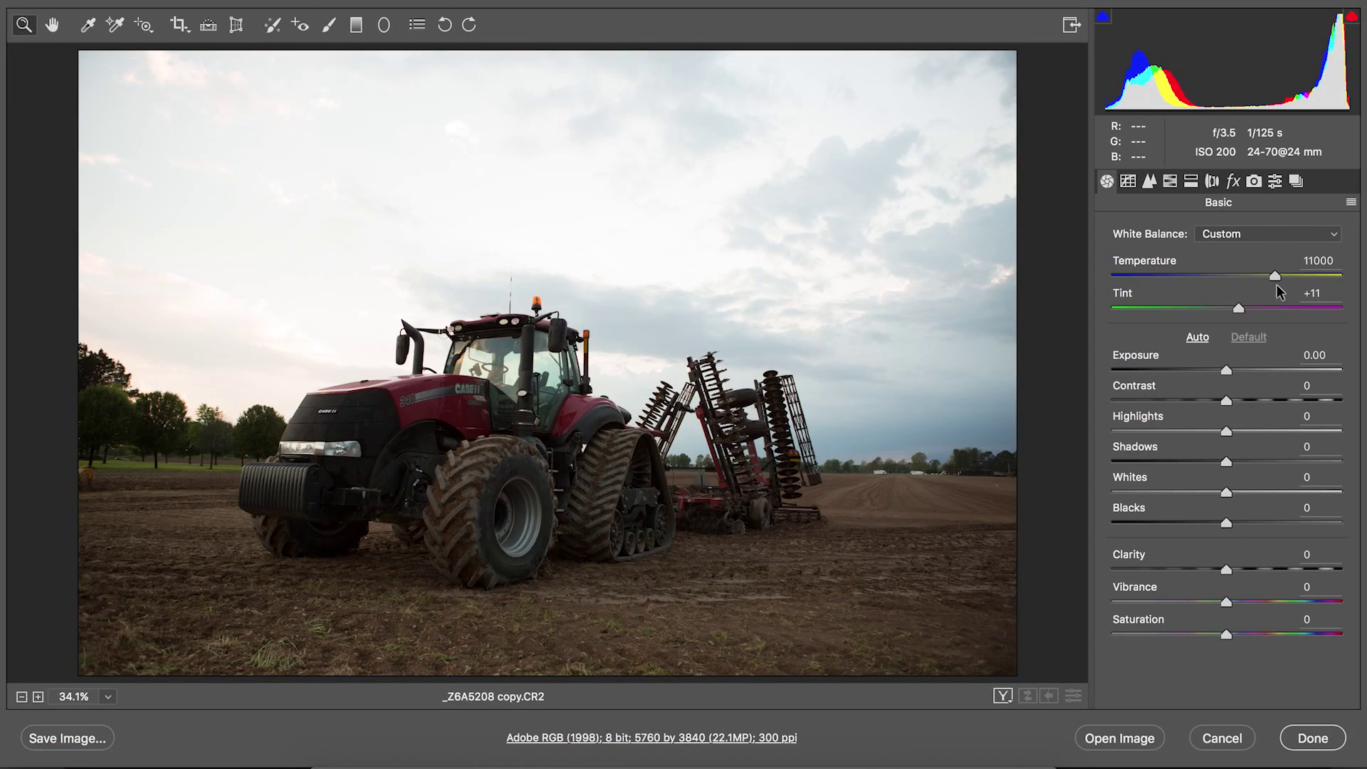
pyautogui.moveTo(1278, 291); pyautogui.dragTo(1277, 289)
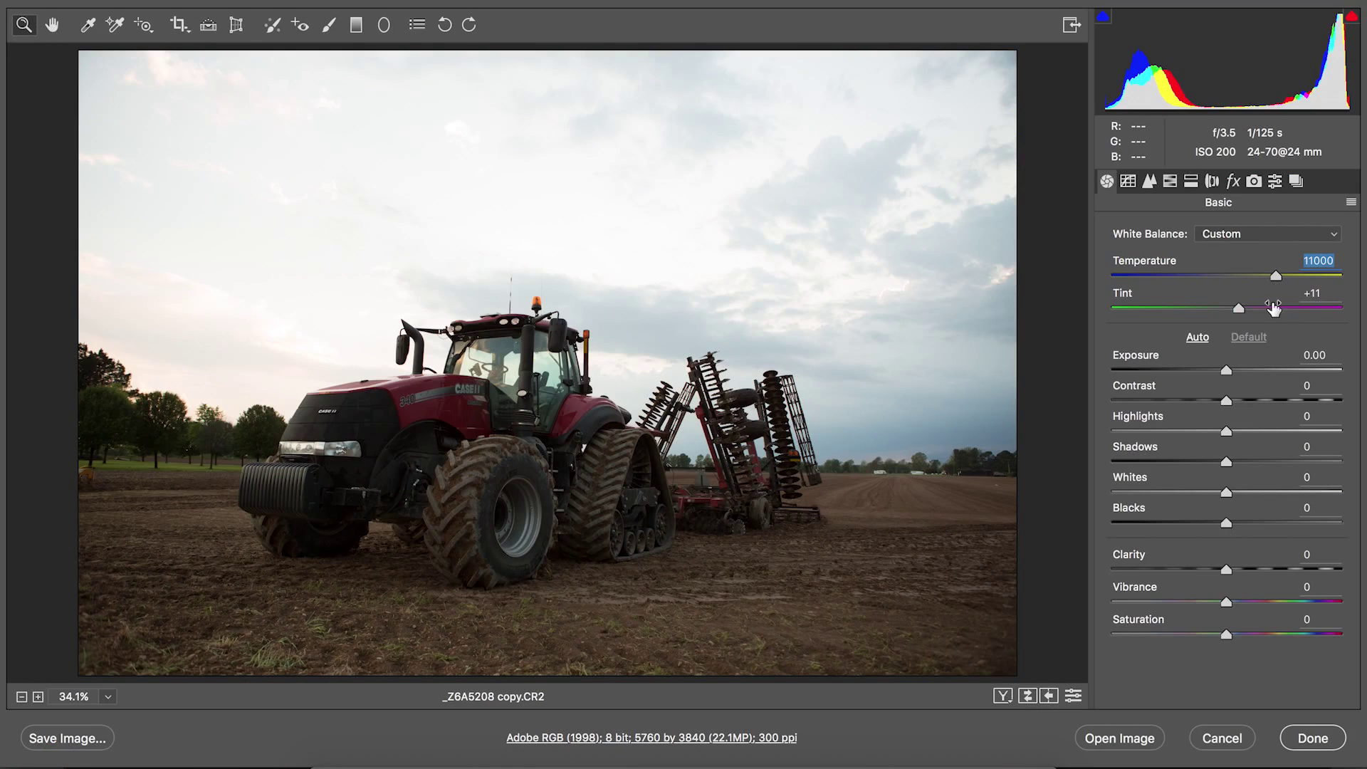
pyautogui.moveTo(1237, 308); pyautogui.dragTo(1246, 305)
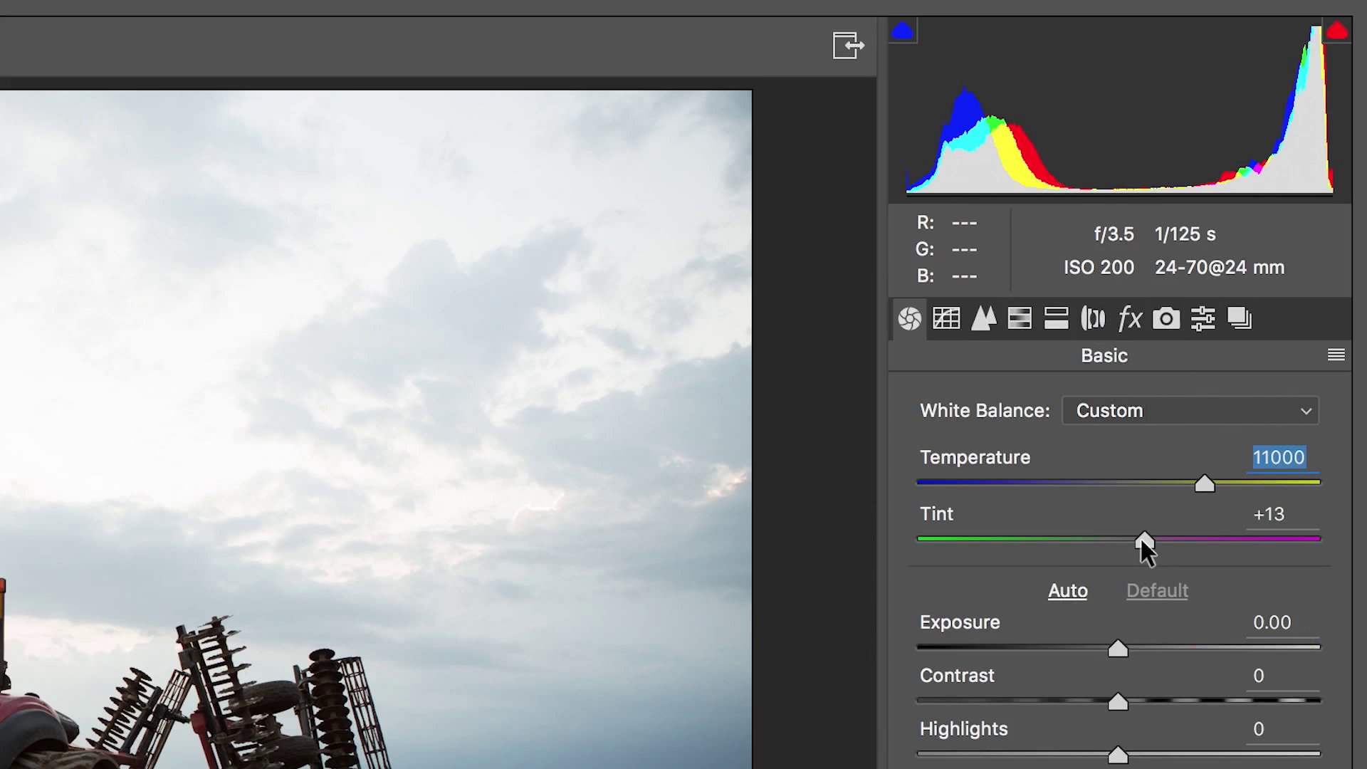
pyautogui.moveTo(1154, 539); pyautogui.dragTo(1178, 535)
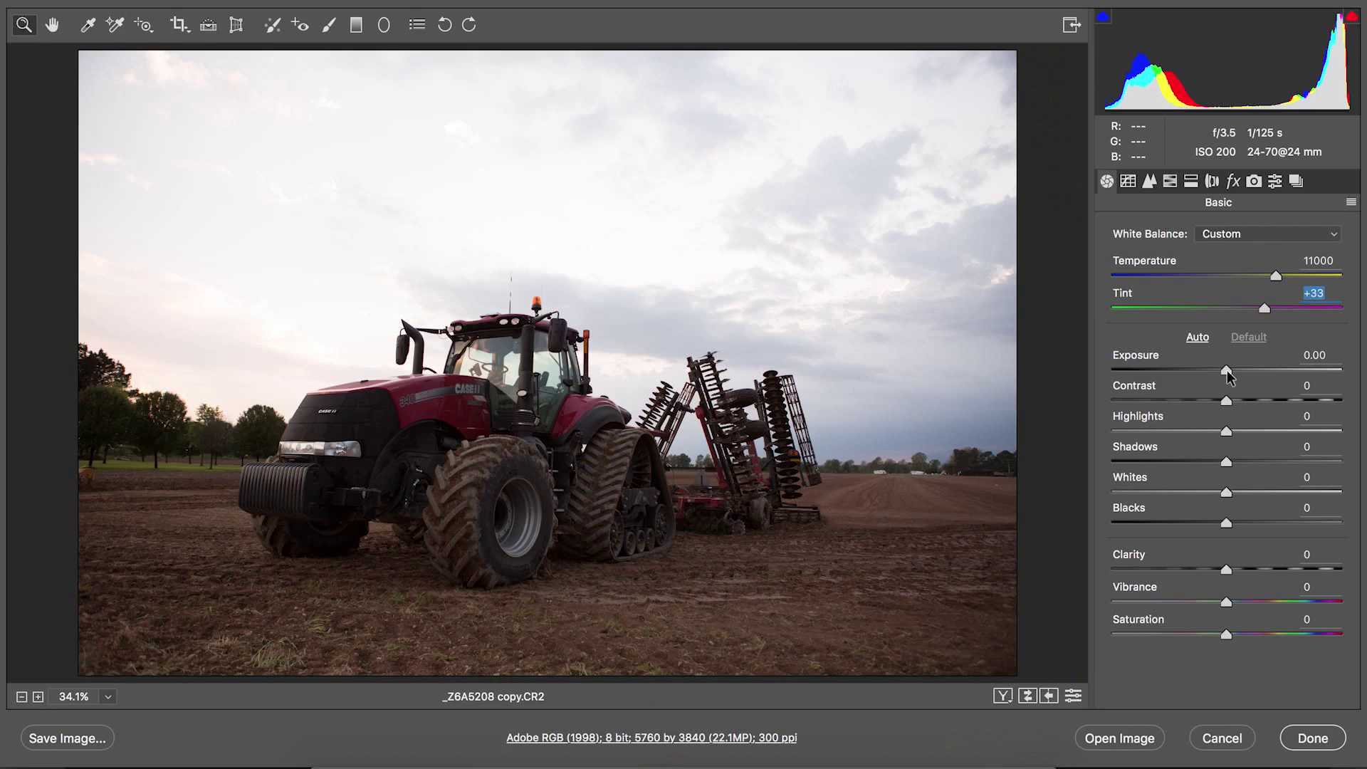
# - Lower the photo's Exposure to -1.15 and its Highlights to -100
pyautogui.moveTo(1227, 370); pyautogui.dragTo(1220, 370)
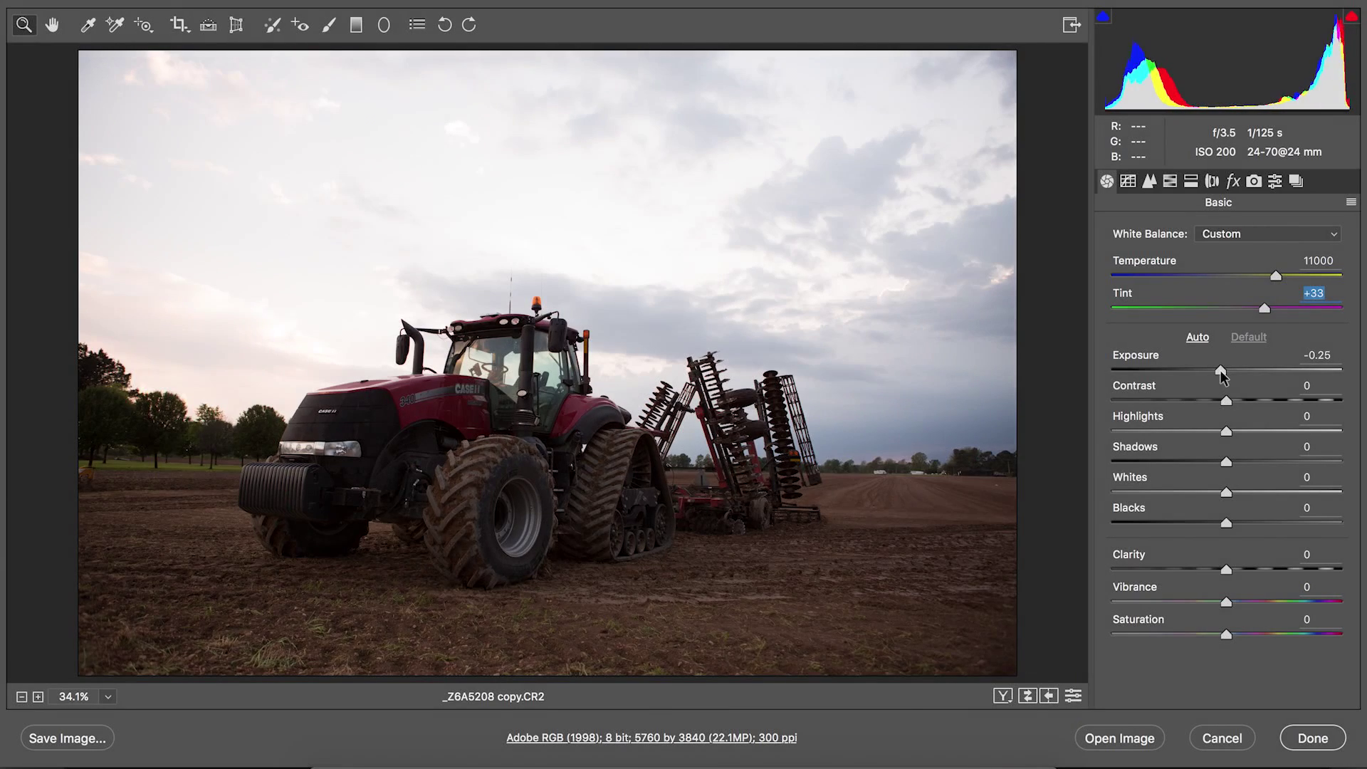
pyautogui.moveTo(1104, 452); pyautogui.dragTo(1077, 451)
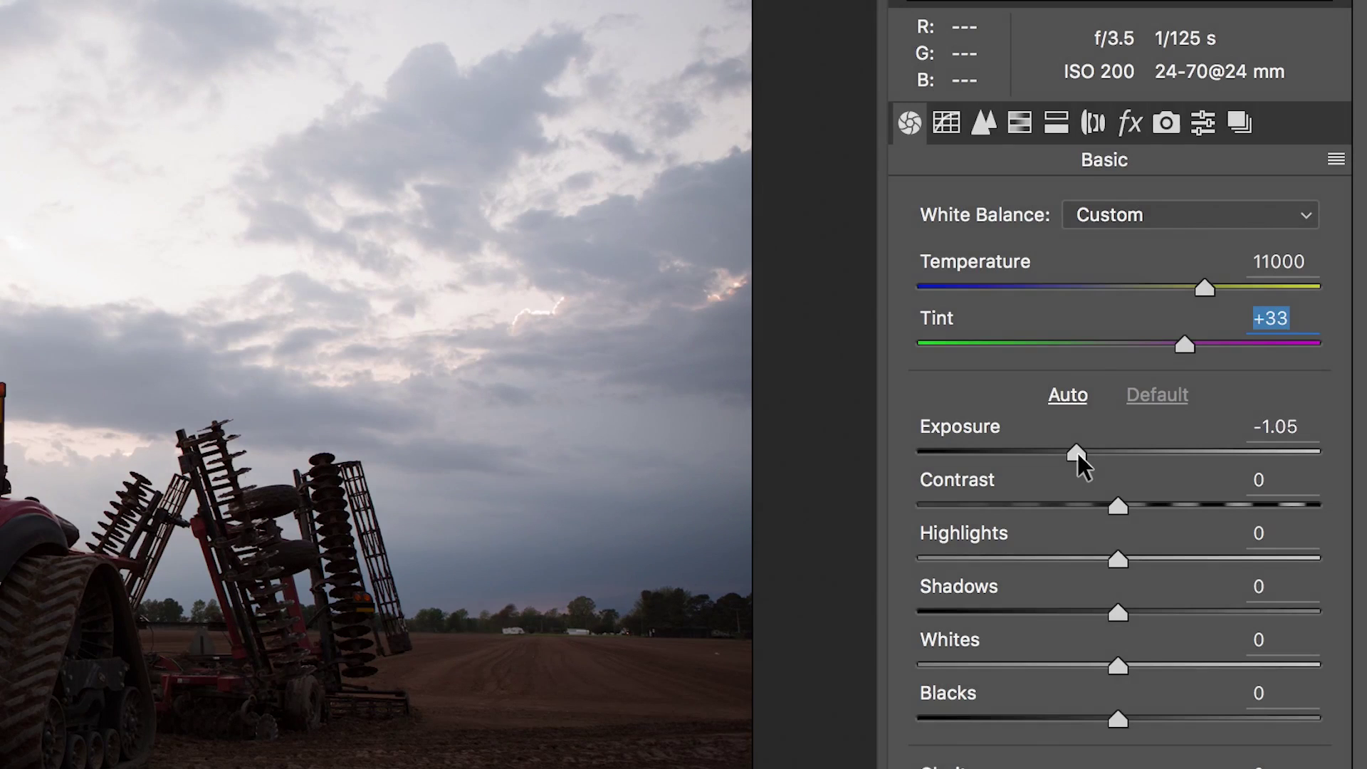
pyautogui.moveTo(1076, 451); pyautogui.dragTo(1073, 451)
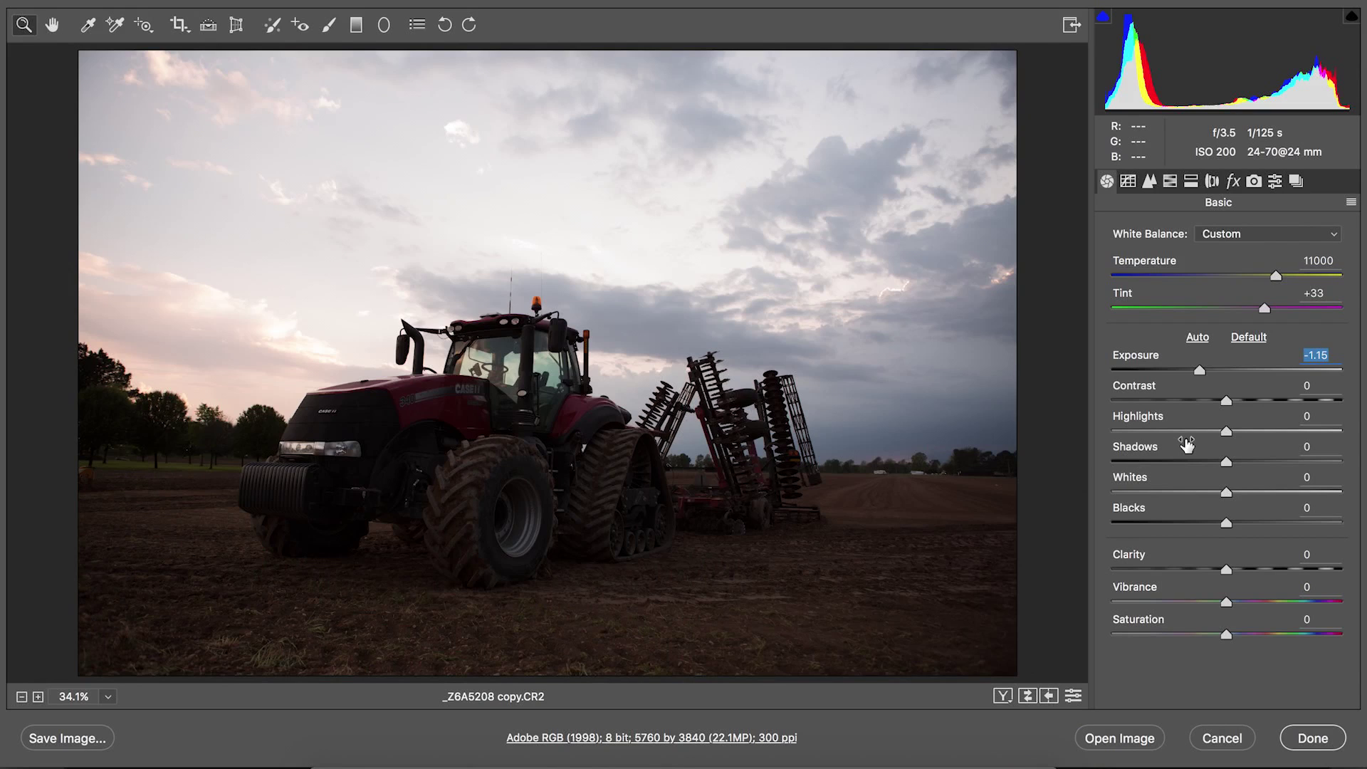
pyautogui.moveTo(1226, 432); pyautogui.dragTo(1162, 430)
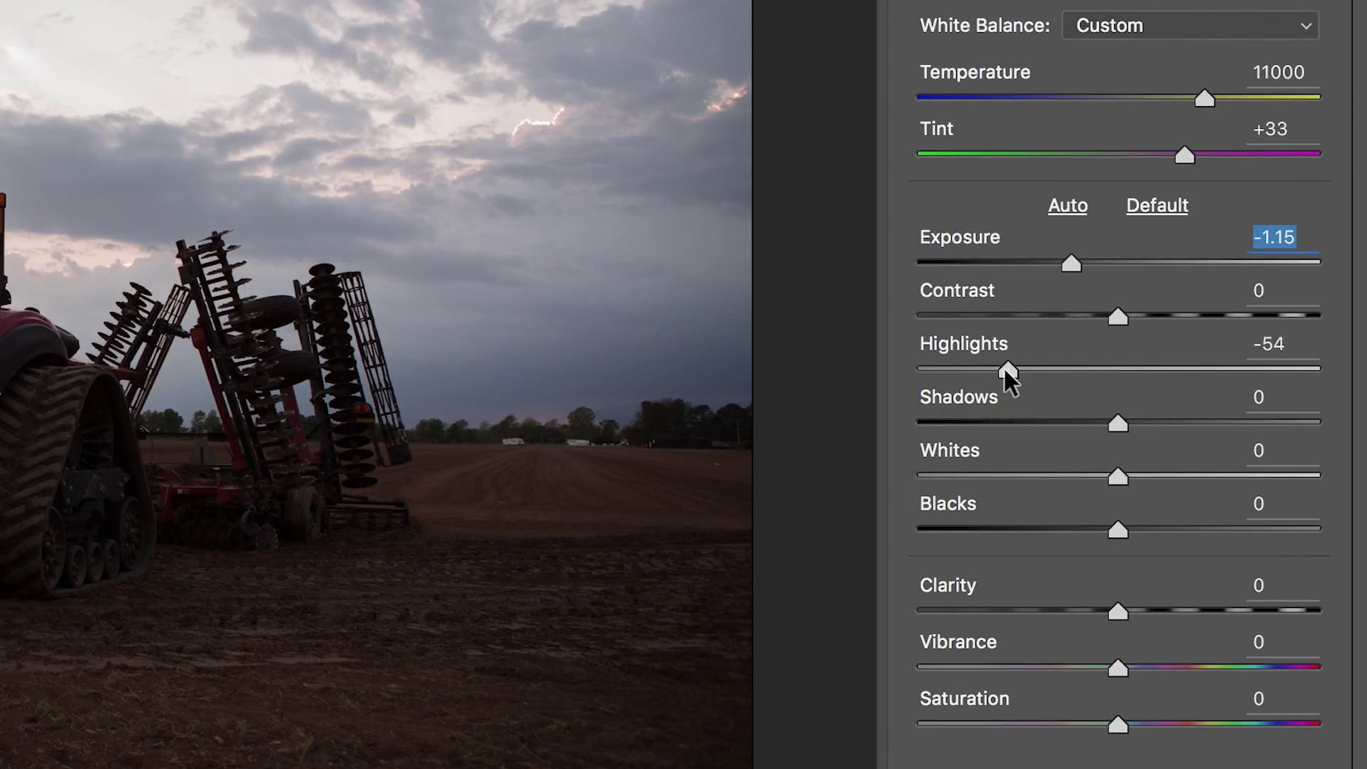
pyautogui.moveTo(1004, 369); pyautogui.dragTo(901, 386)
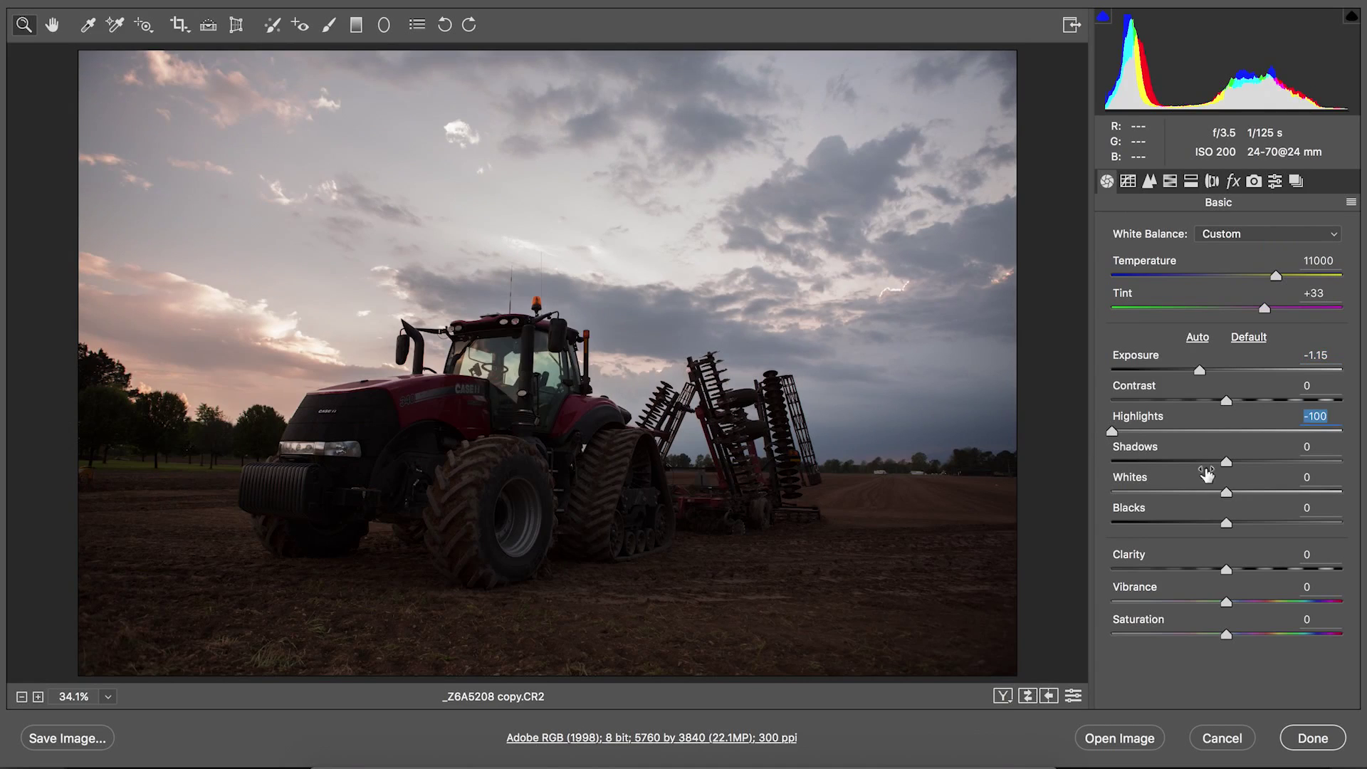
# - Raise the photo's Shadows to +100 and lower its Blacks to -8
pyautogui.moveTo(1226, 461); pyautogui.dragTo(1351, 457)
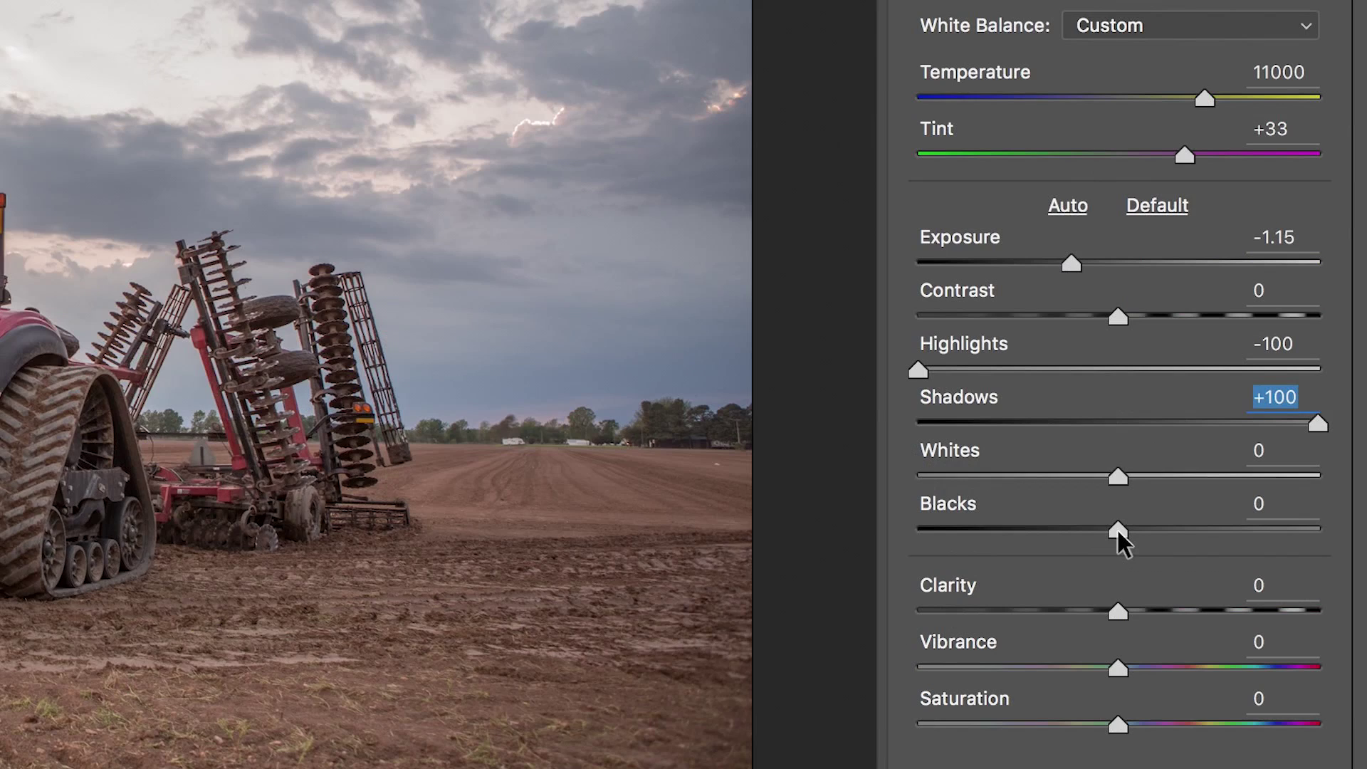
pyautogui.moveTo(1116, 528); pyautogui.dragTo(1100, 528)
pyautogui.moveTo(1100, 528); pyautogui.dragTo(1100, 528)
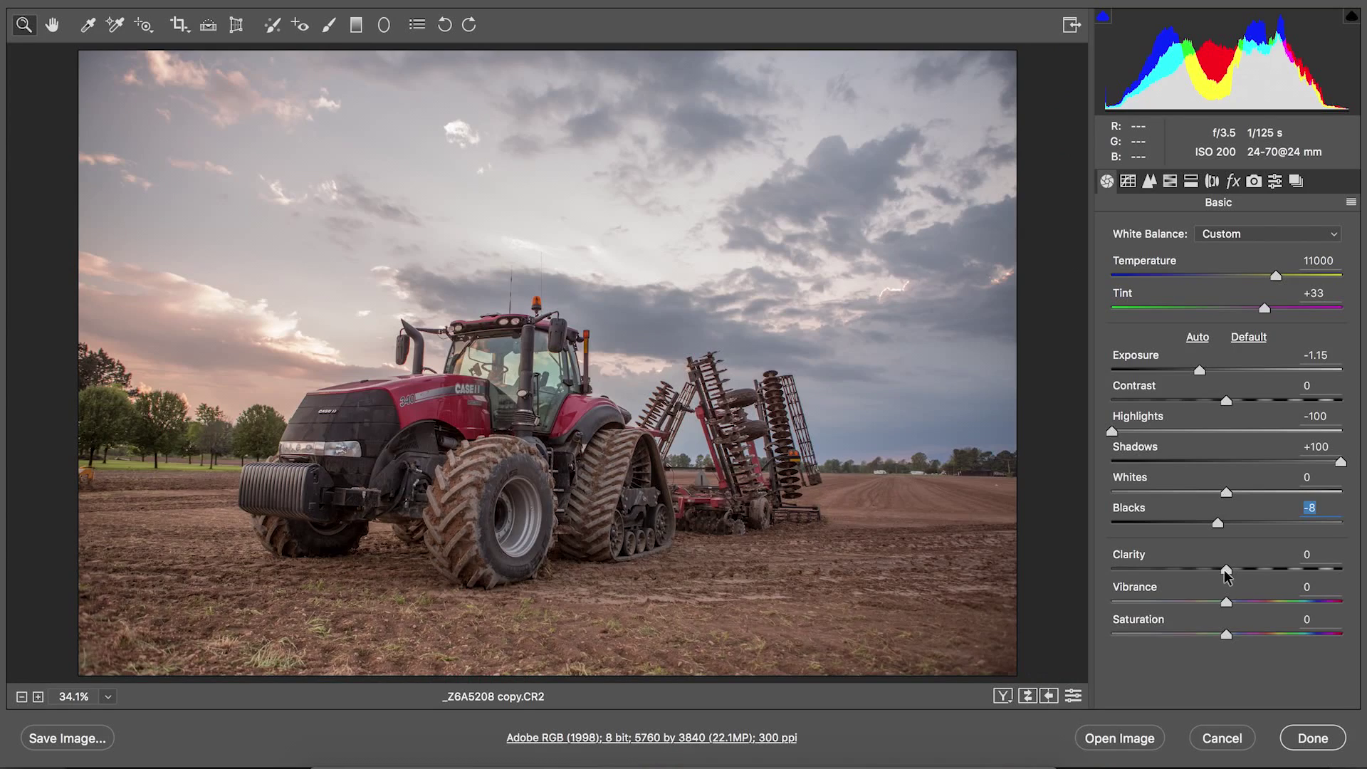
# - Boost the photo's detail and colour with Clarity +55, Vibrance +65 and a slight increase in Saturation
pyautogui.moveTo(1224, 568); pyautogui.dragTo(1282, 574)
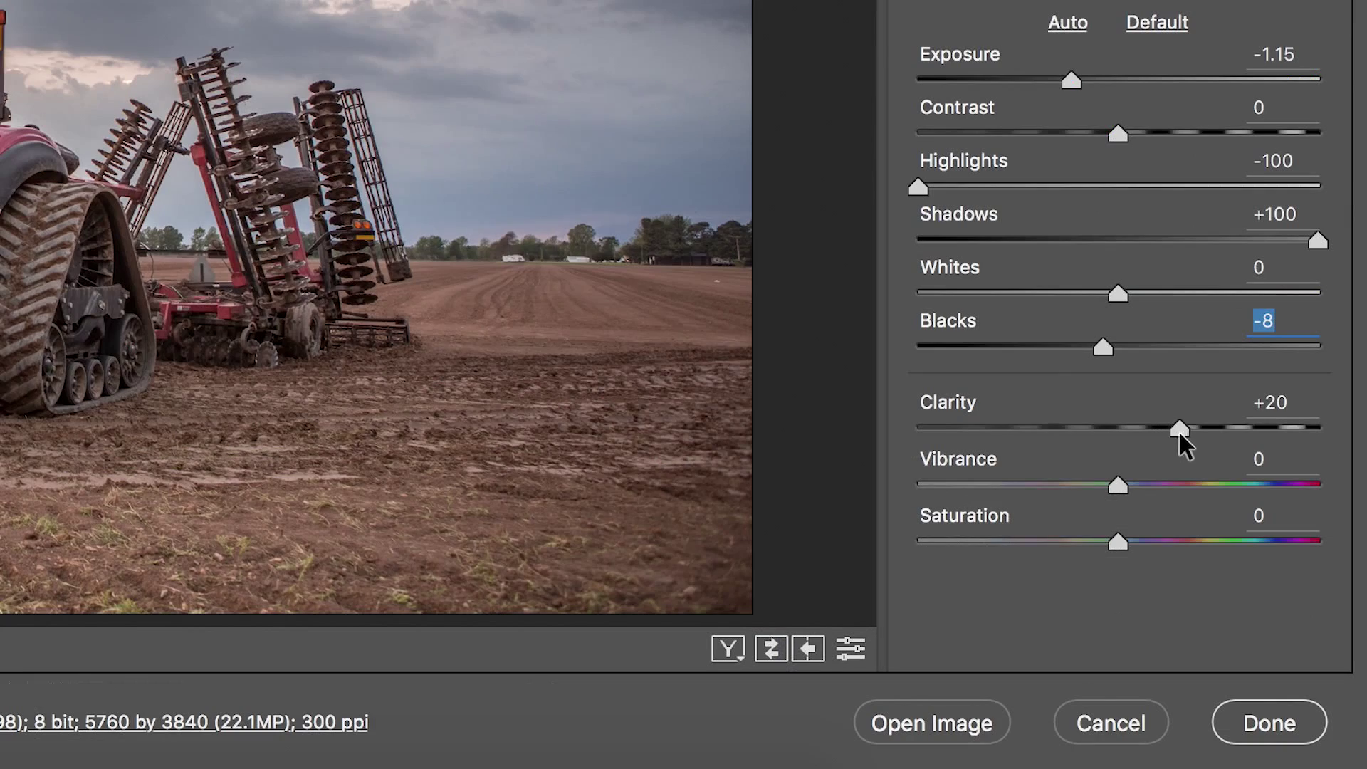
pyautogui.moveTo(1216, 440); pyautogui.dragTo(1225, 441)
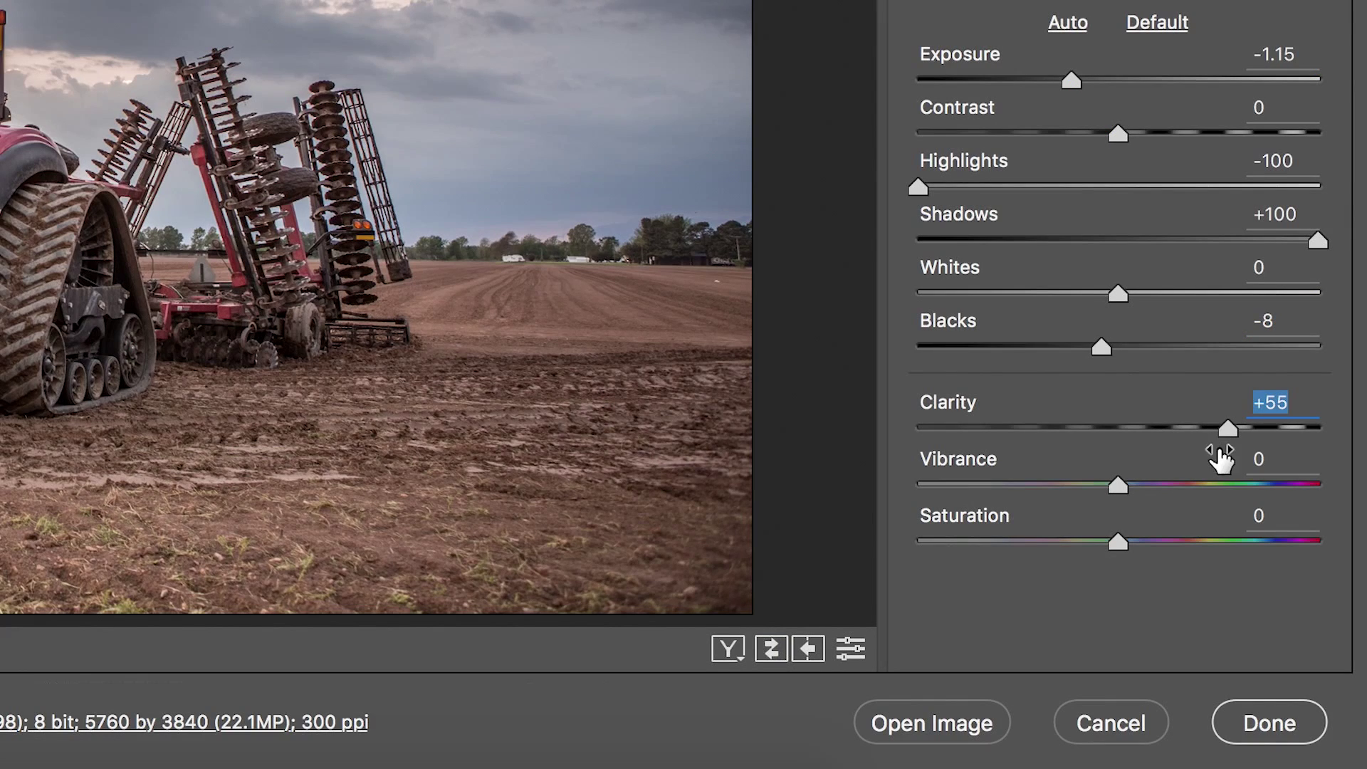
pyautogui.moveTo(1113, 478); pyautogui.dragTo(1180, 486)
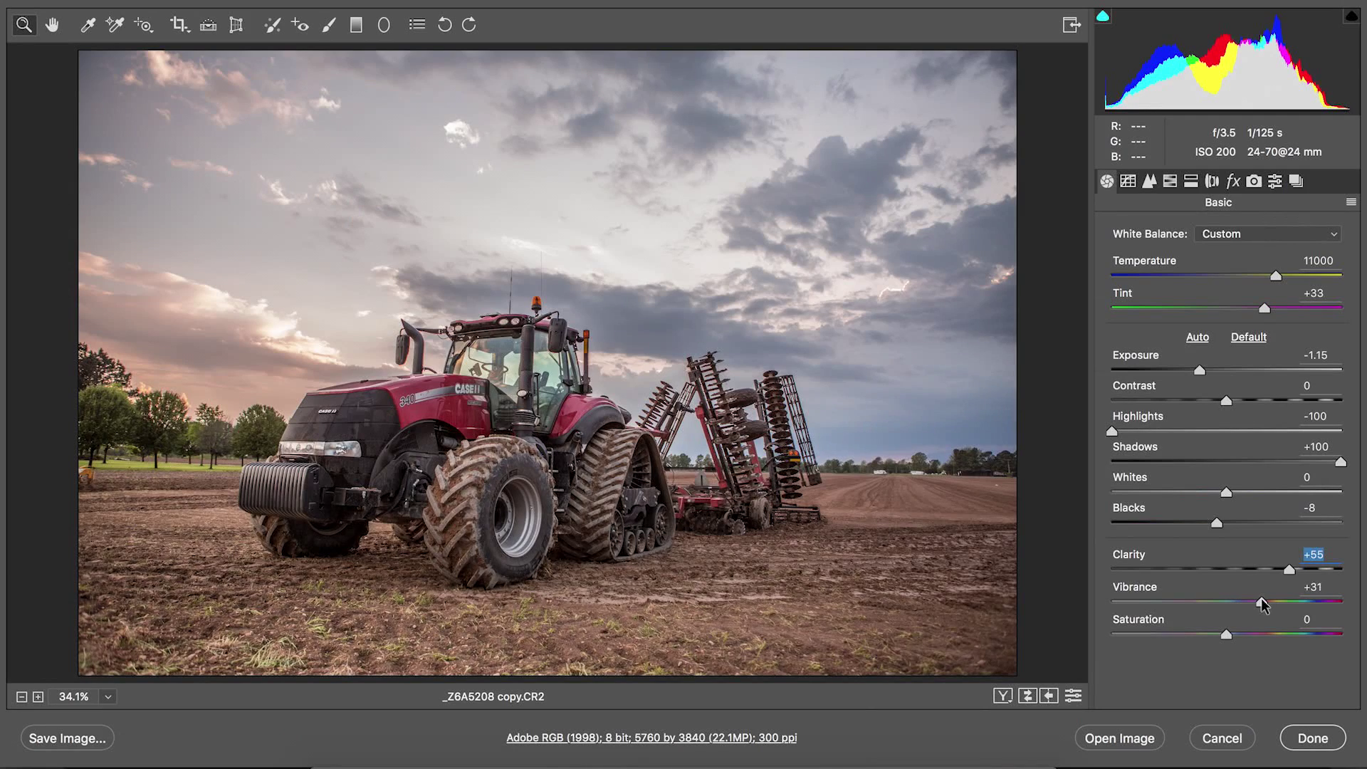
pyautogui.moveTo(1262, 598); pyautogui.dragTo(1293, 599)
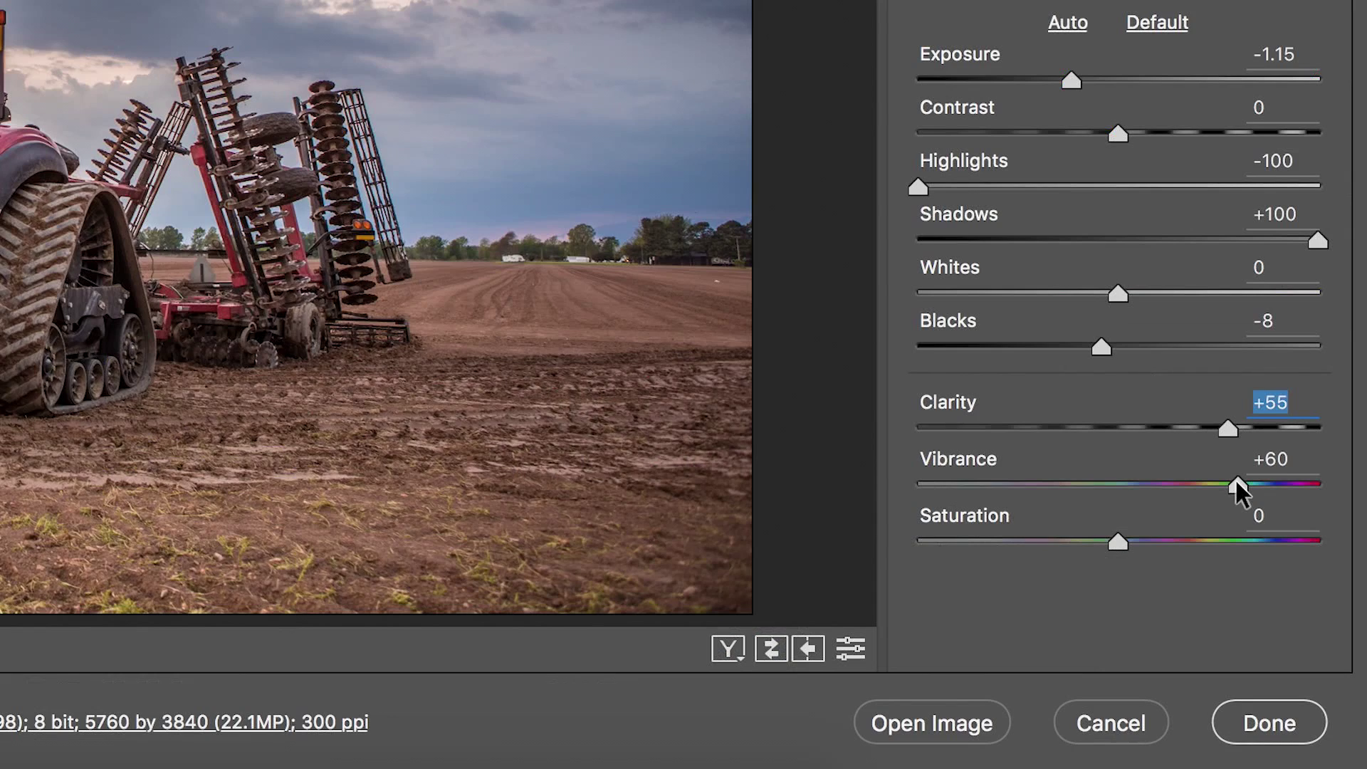
pyautogui.moveTo(1236, 478); pyautogui.dragTo(1237, 478)
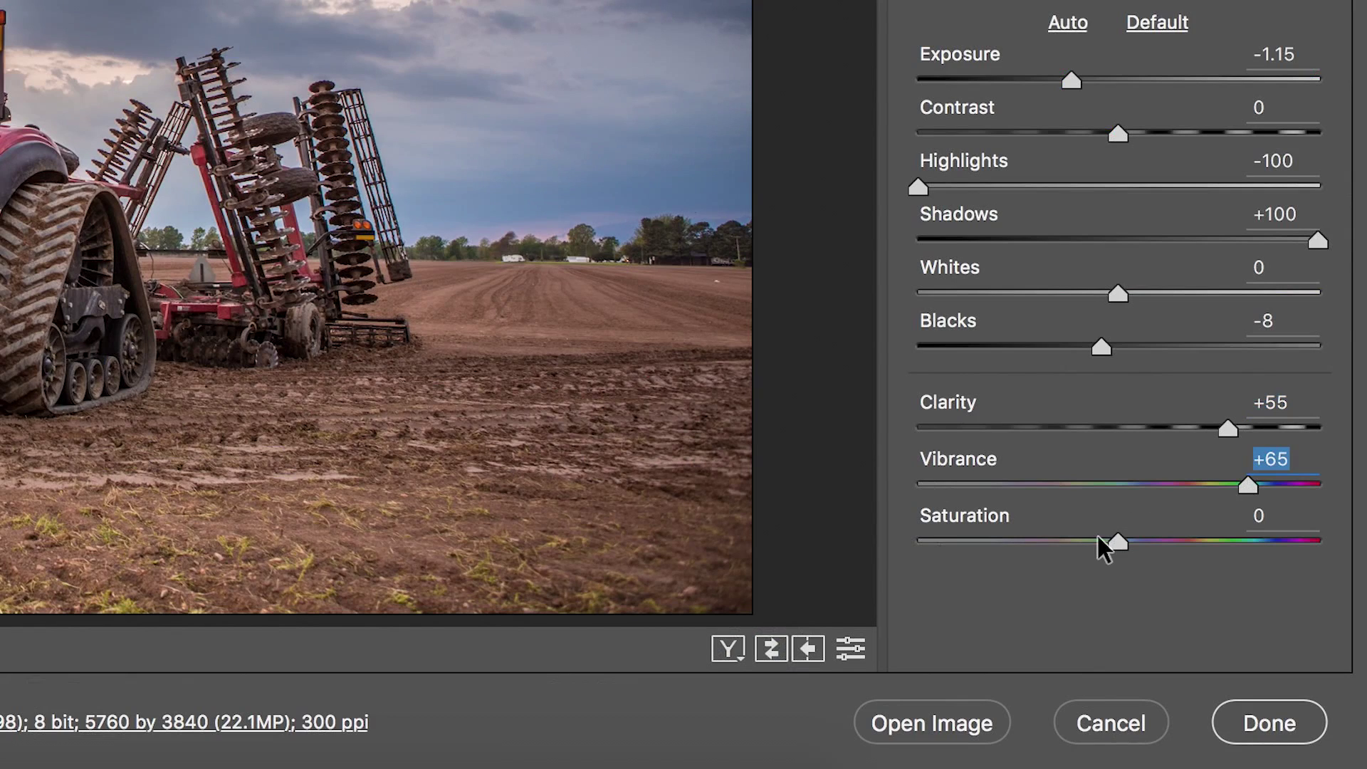
pyautogui.moveTo(1118, 539); pyautogui.dragTo(1134, 539)
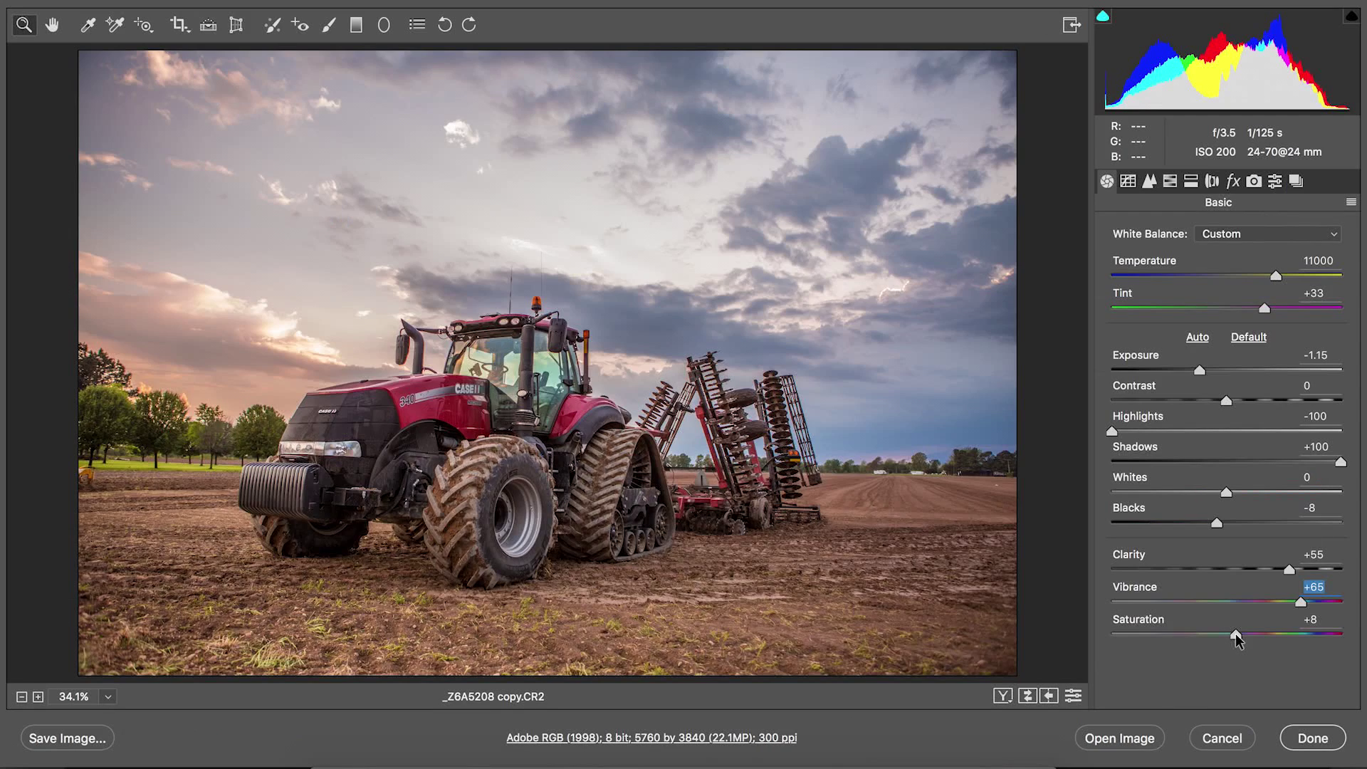
pyautogui.moveTo(1235, 639); pyautogui.dragTo(1241, 634)
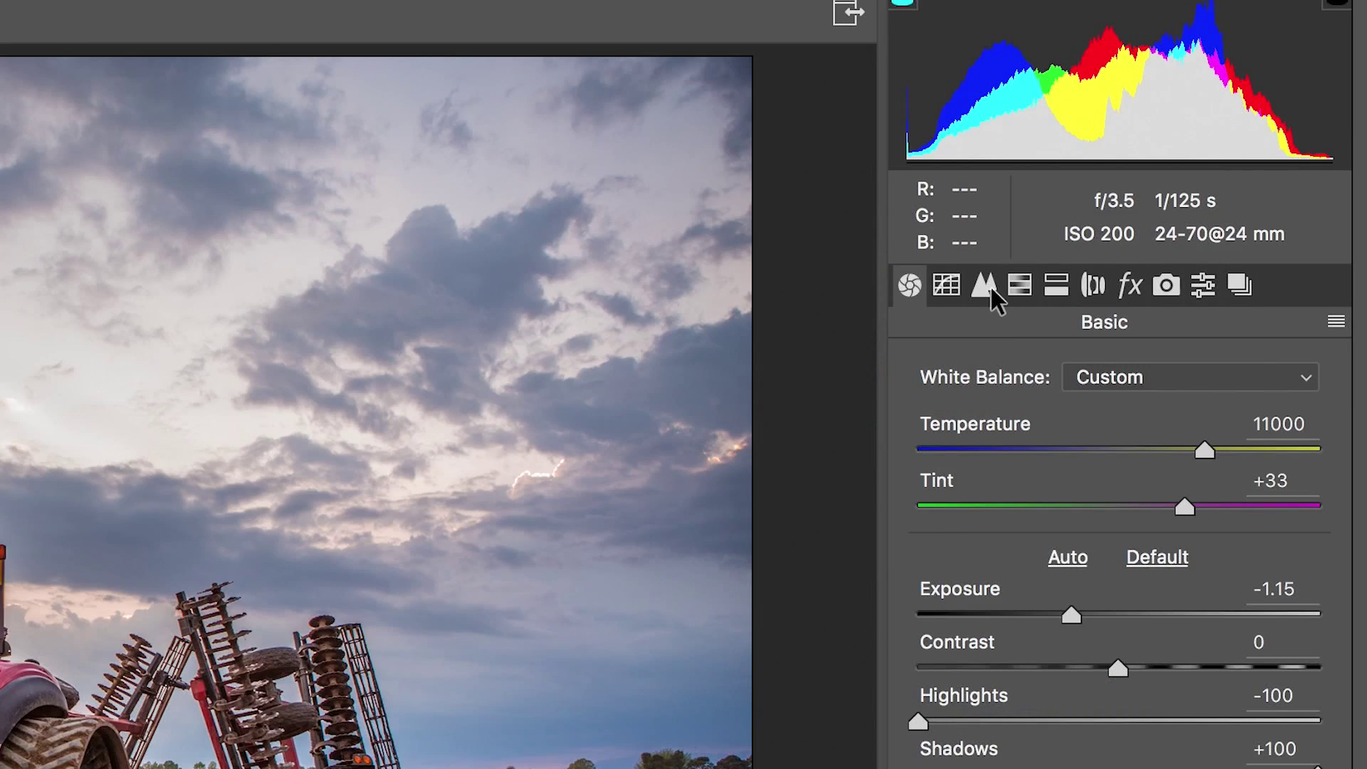
# - Sharpen the photo with an Amount of 46 and a Detail of 30
pyautogui.click(991, 286)
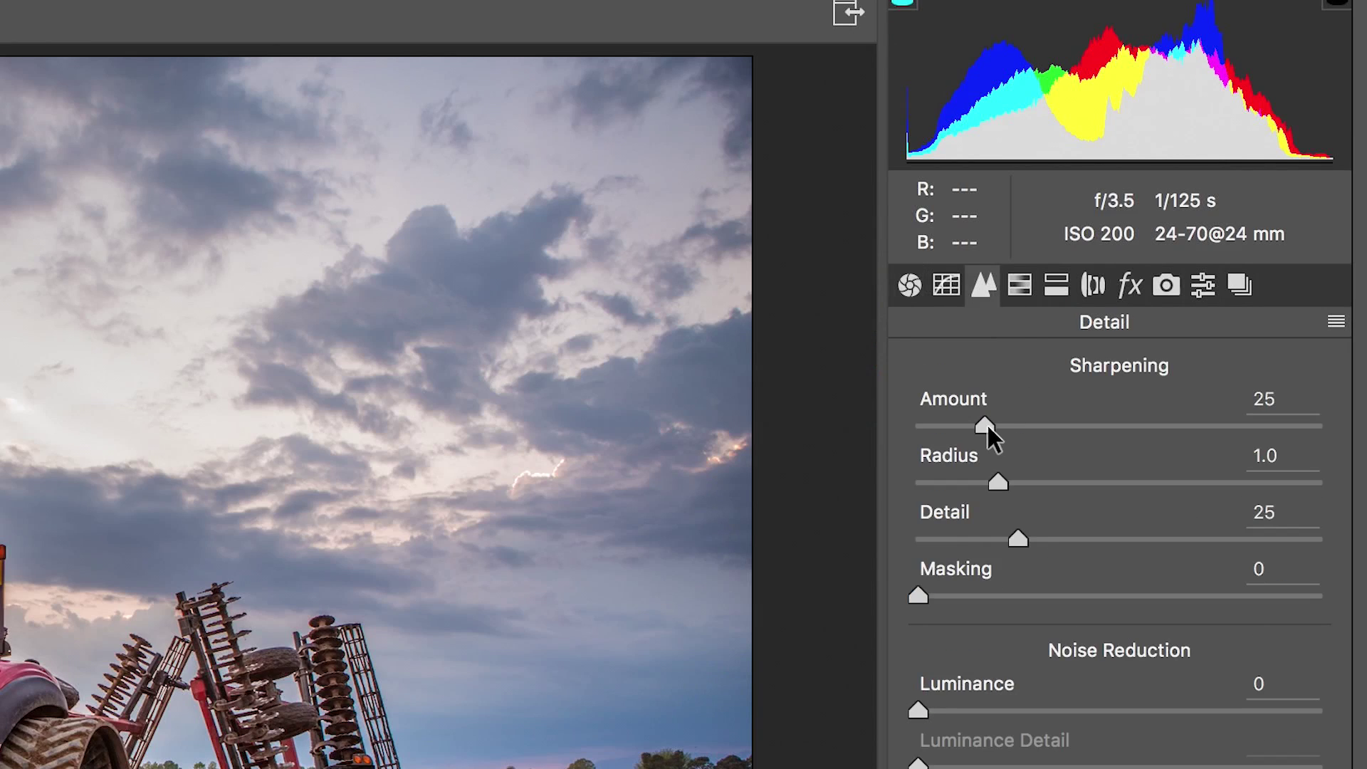
pyautogui.moveTo(984, 423); pyautogui.dragTo(1038, 431)
pyautogui.moveTo(1037, 430); pyautogui.dragTo(1038, 430)
pyautogui.moveTo(1017, 538); pyautogui.dragTo(1040, 538)
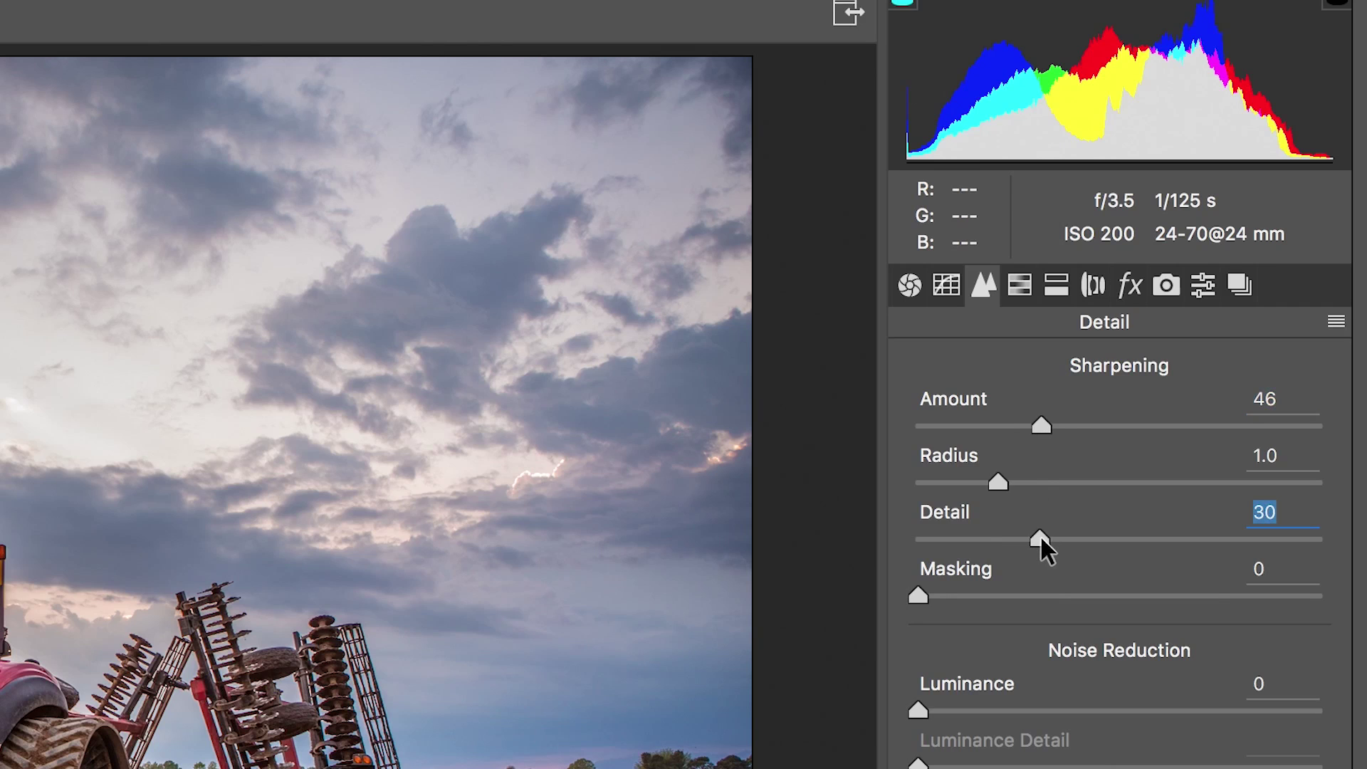
# - Set the sharpening Masking to 87 while previewing the mask, so that mainly the edges are sharpened
pyautogui.click(918, 596)
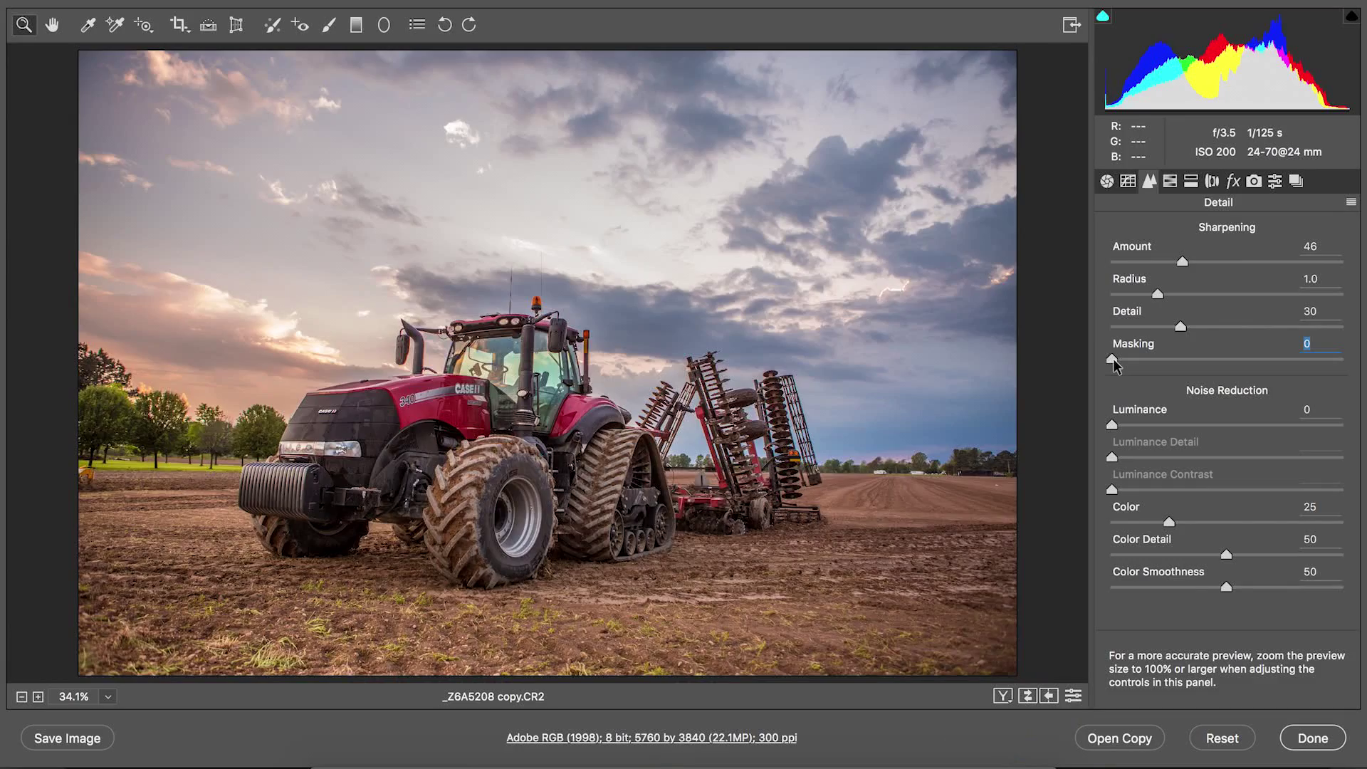
pyautogui.moveTo(1112, 359); pyautogui.dragTo(1313, 381)
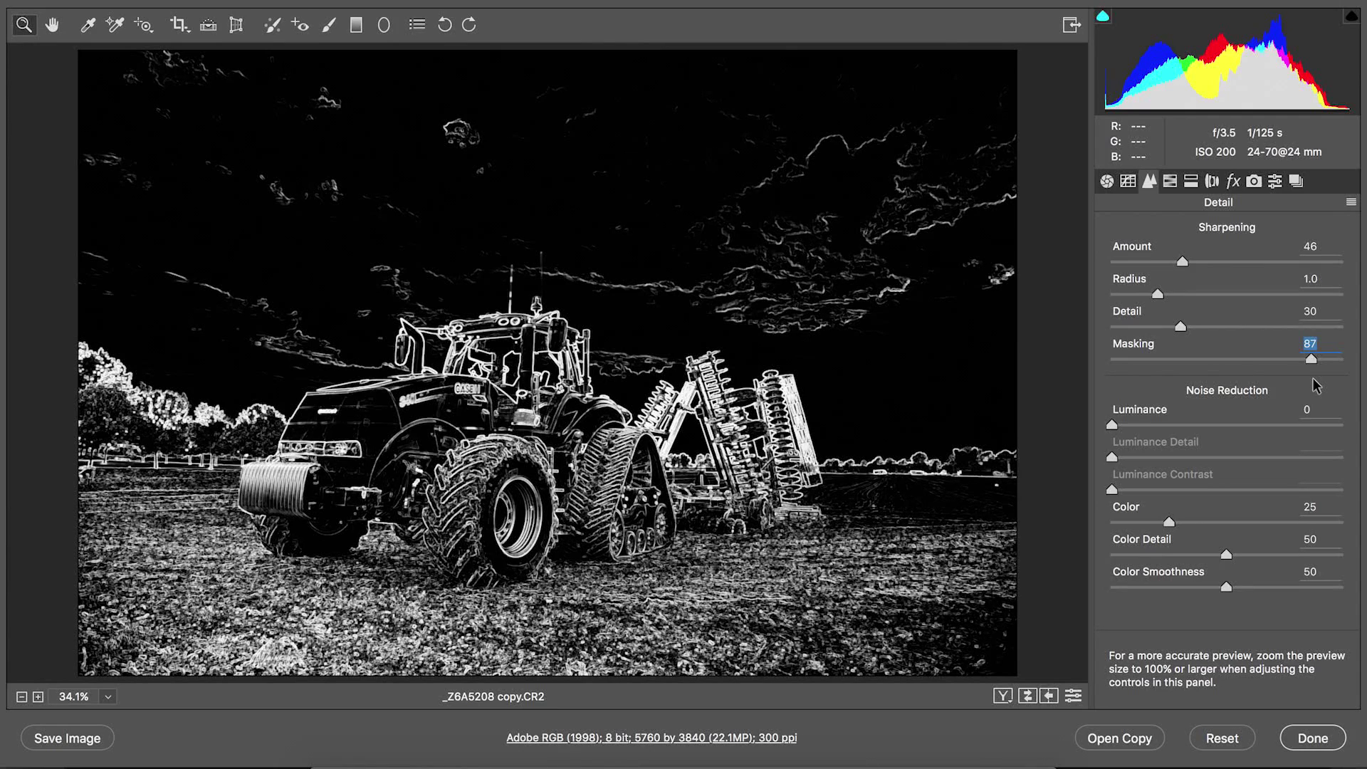
pyautogui.press('alt')
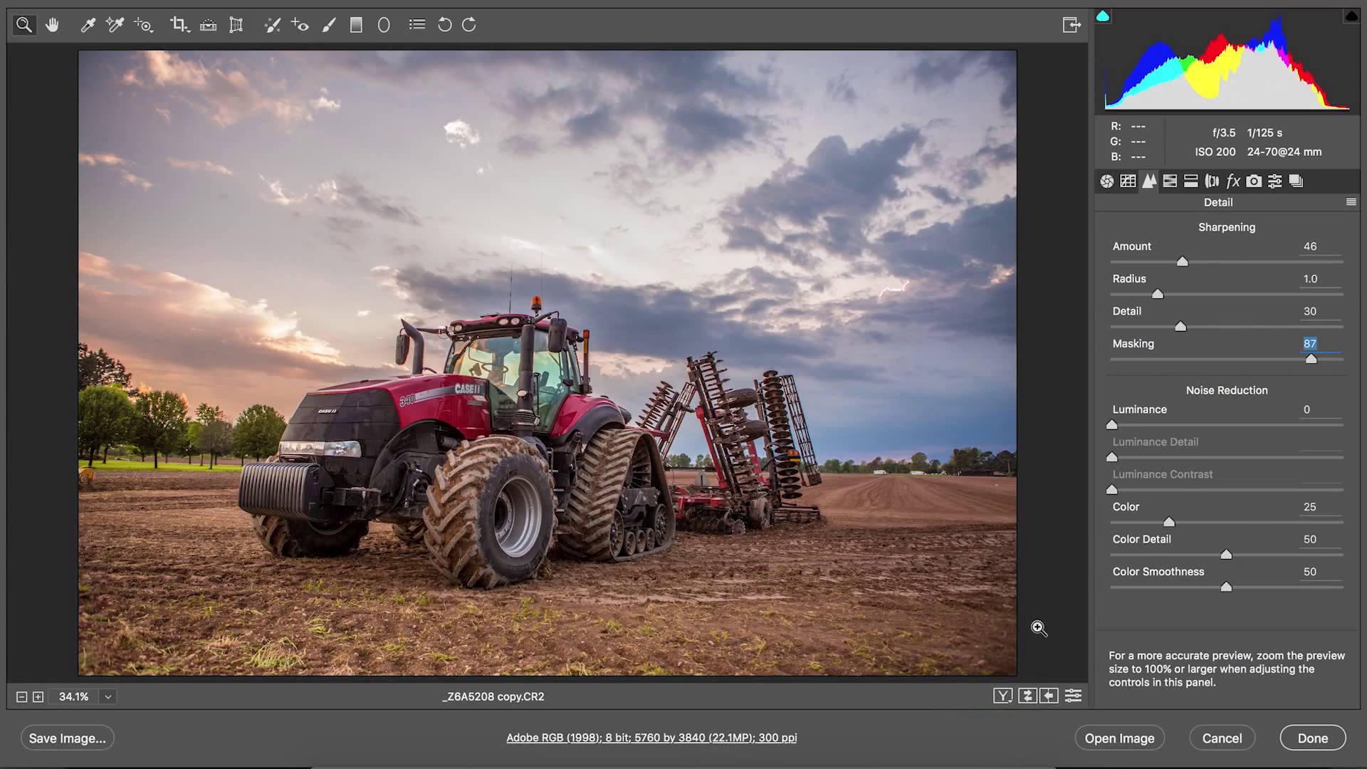
# - Compare the before and after versions of the photo and apply the raw adjustments to the file
pyautogui.click(1004, 696)
pyautogui.click(1004, 696)
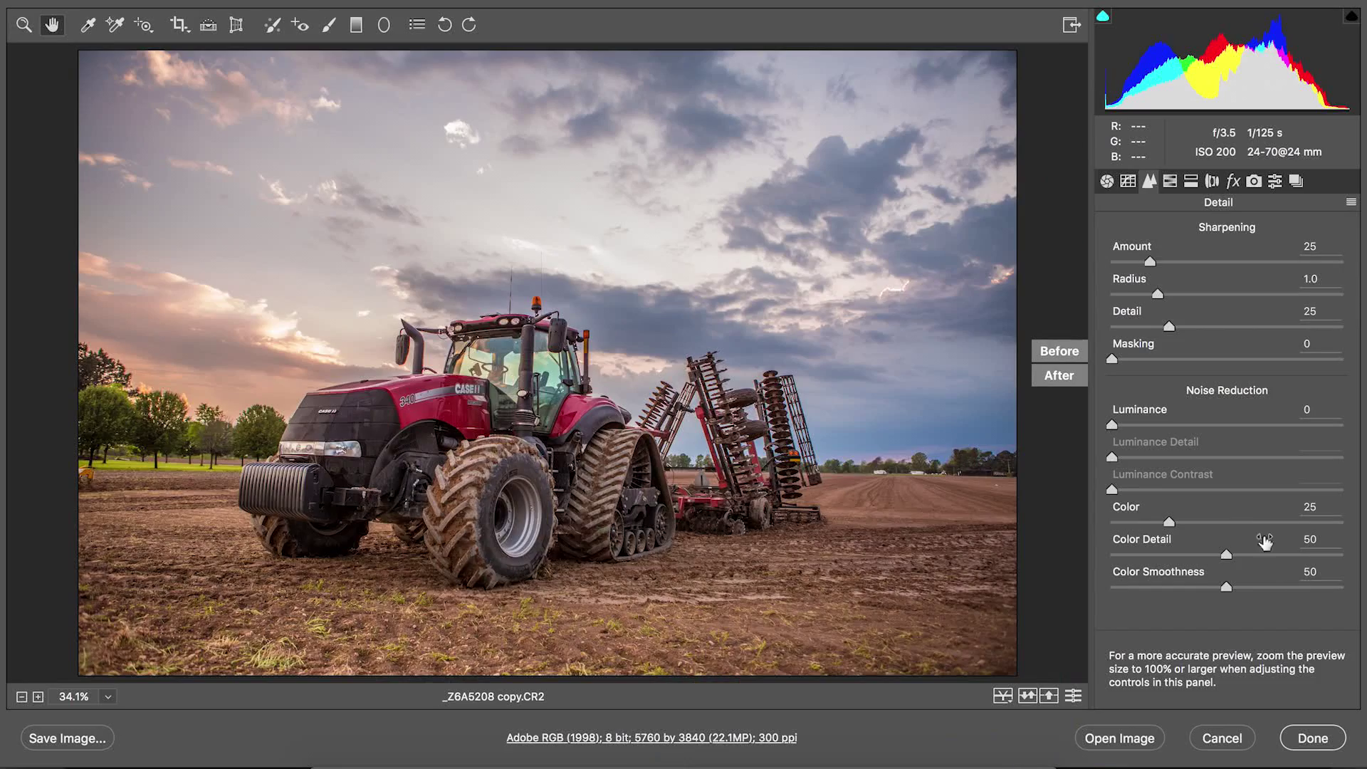
pyautogui.click(1334, 745)
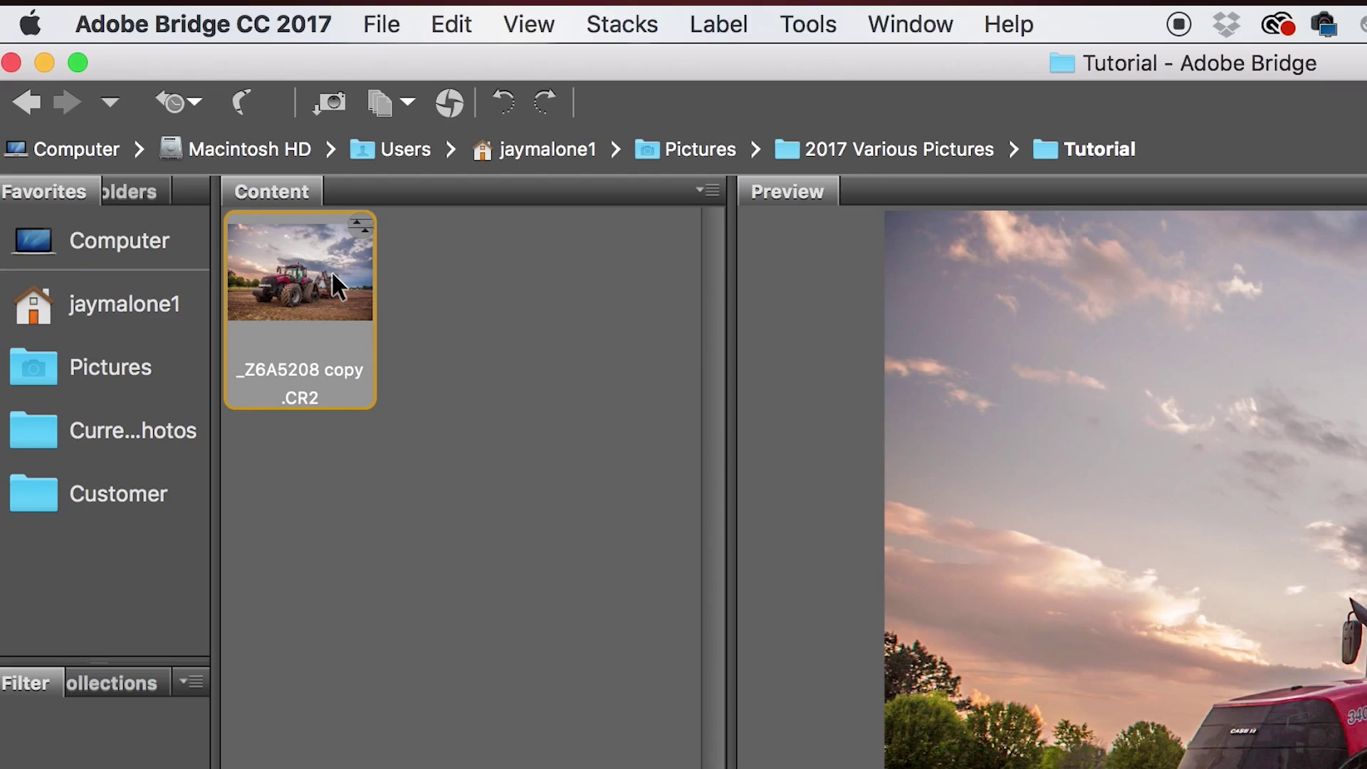
# - Run Photoshop's Image Processor on the edited photo, saving it in the same location as a quality 10 sRGB JPEG
pyautogui.click(806, 26)
pyautogui.moveTo(946, 319)
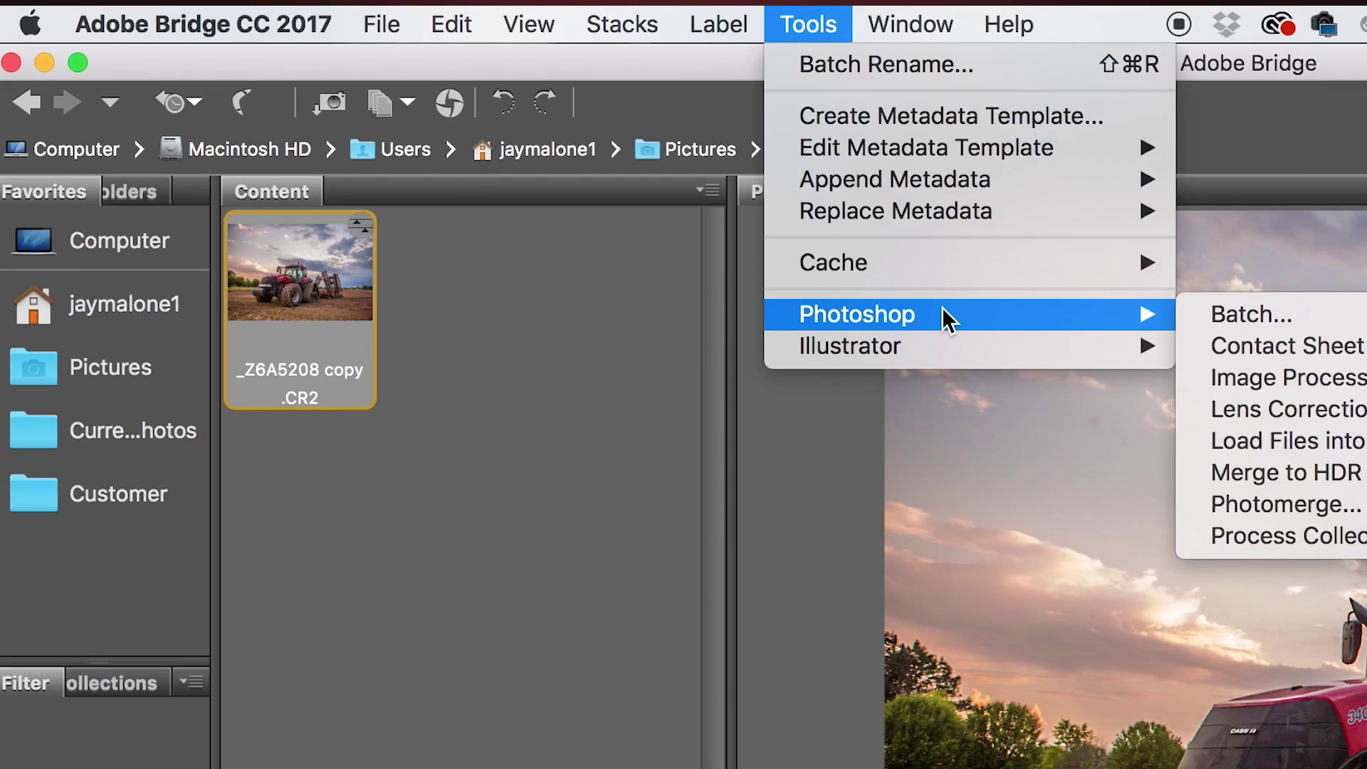
pyautogui.click(1293, 378)
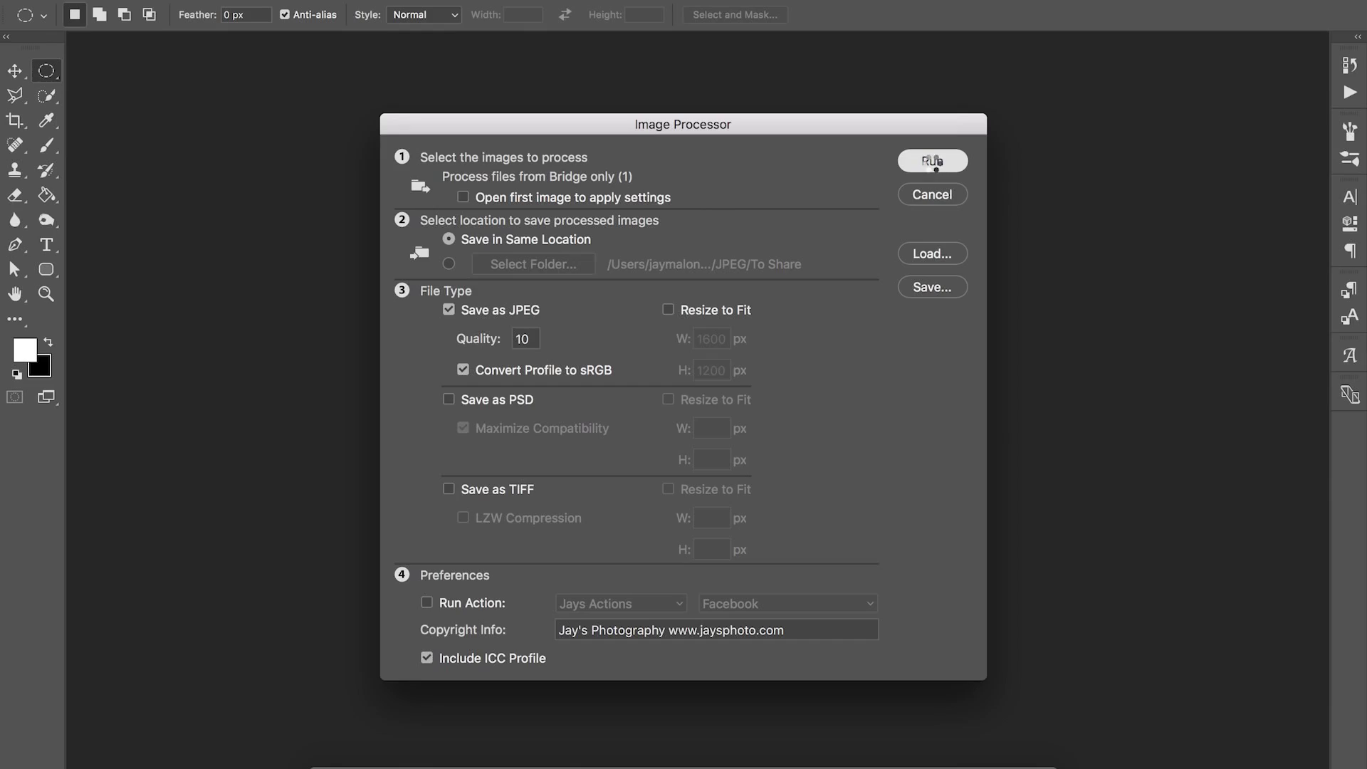
pyautogui.click(934, 161)
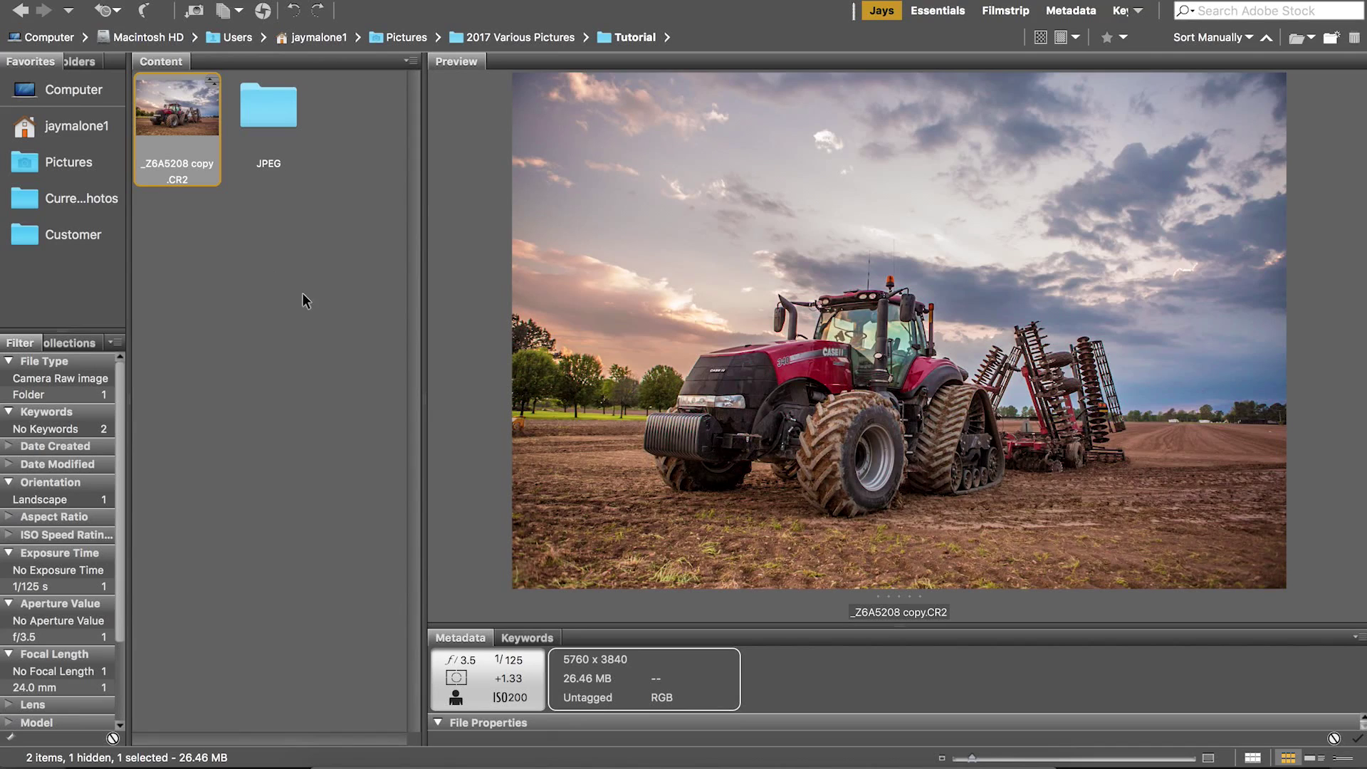
# - Open the processed tractor image from the JPEG folder in Adobe Photoshop CC 2017
pyautogui.doubleClick(272, 109)
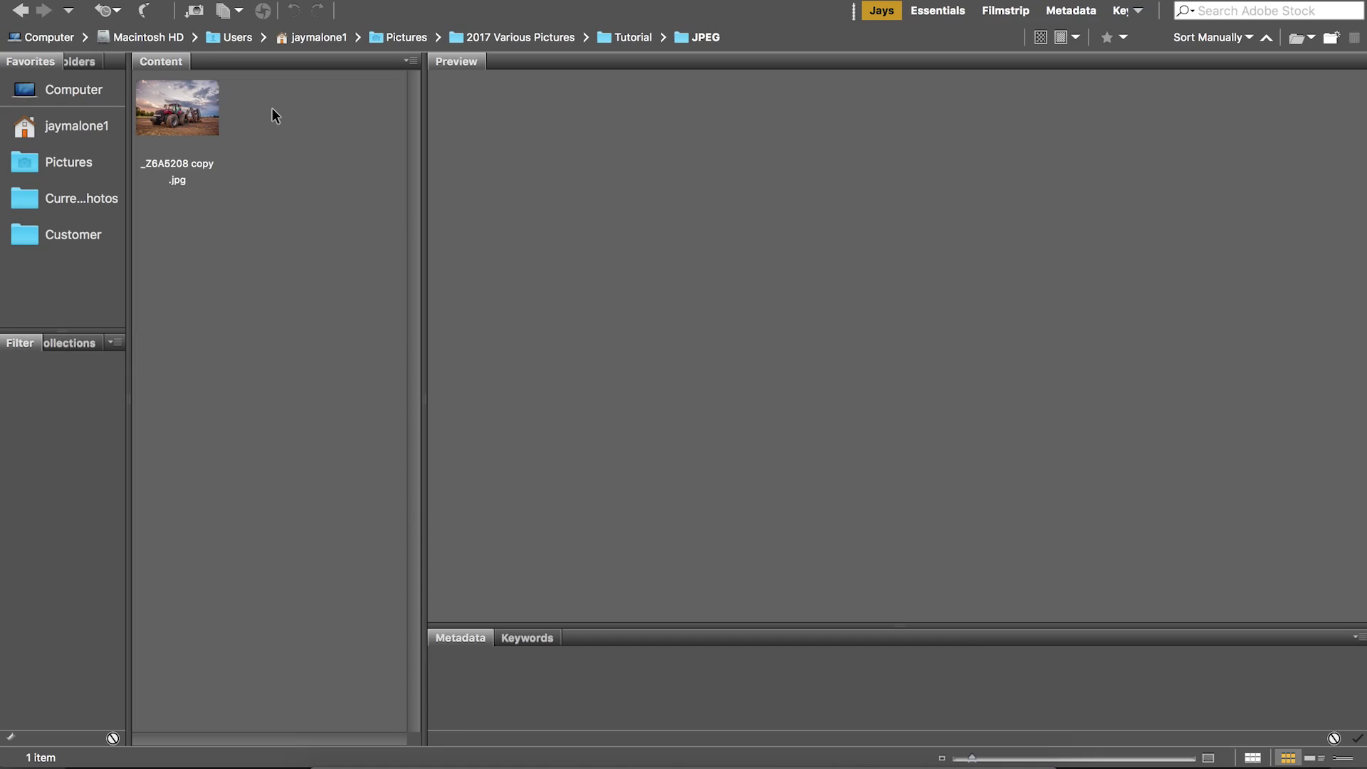
pyautogui.click(192, 113)
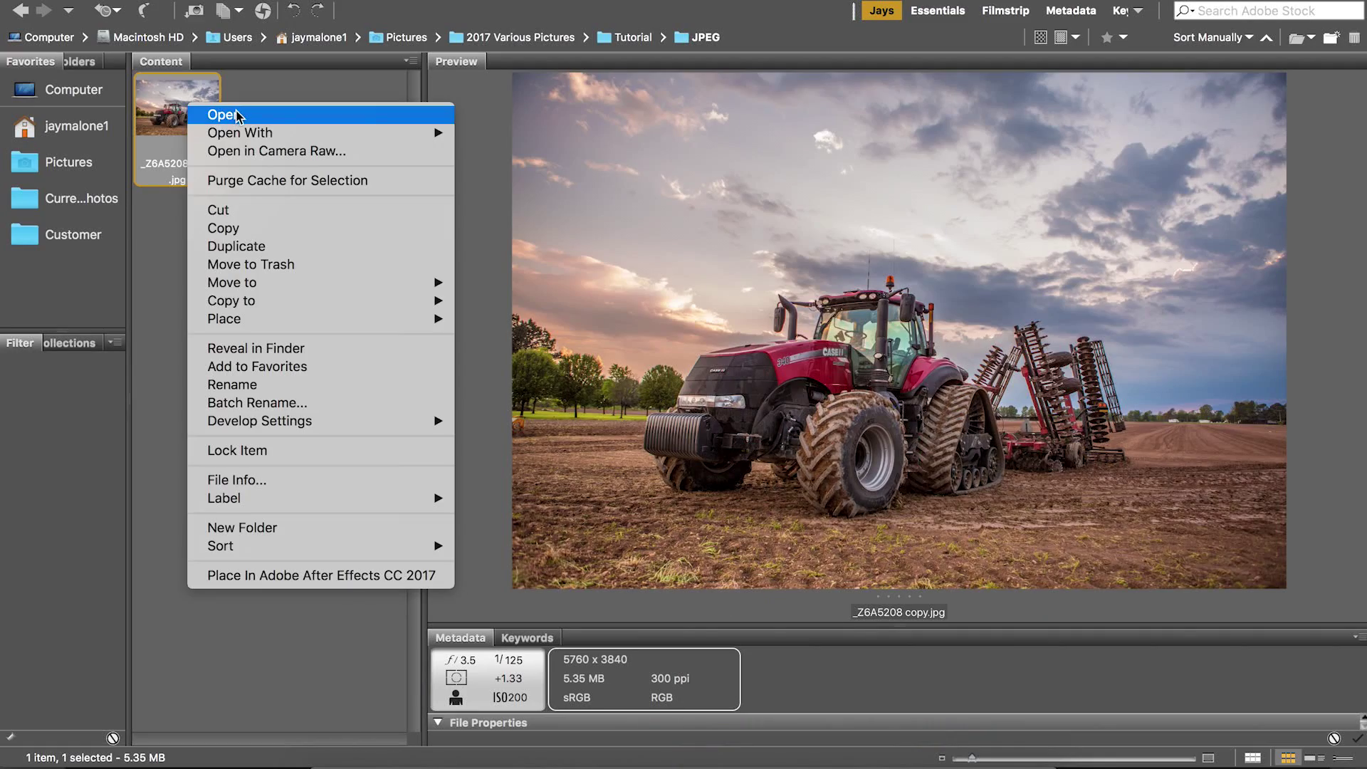
pyautogui.moveTo(240, 132)
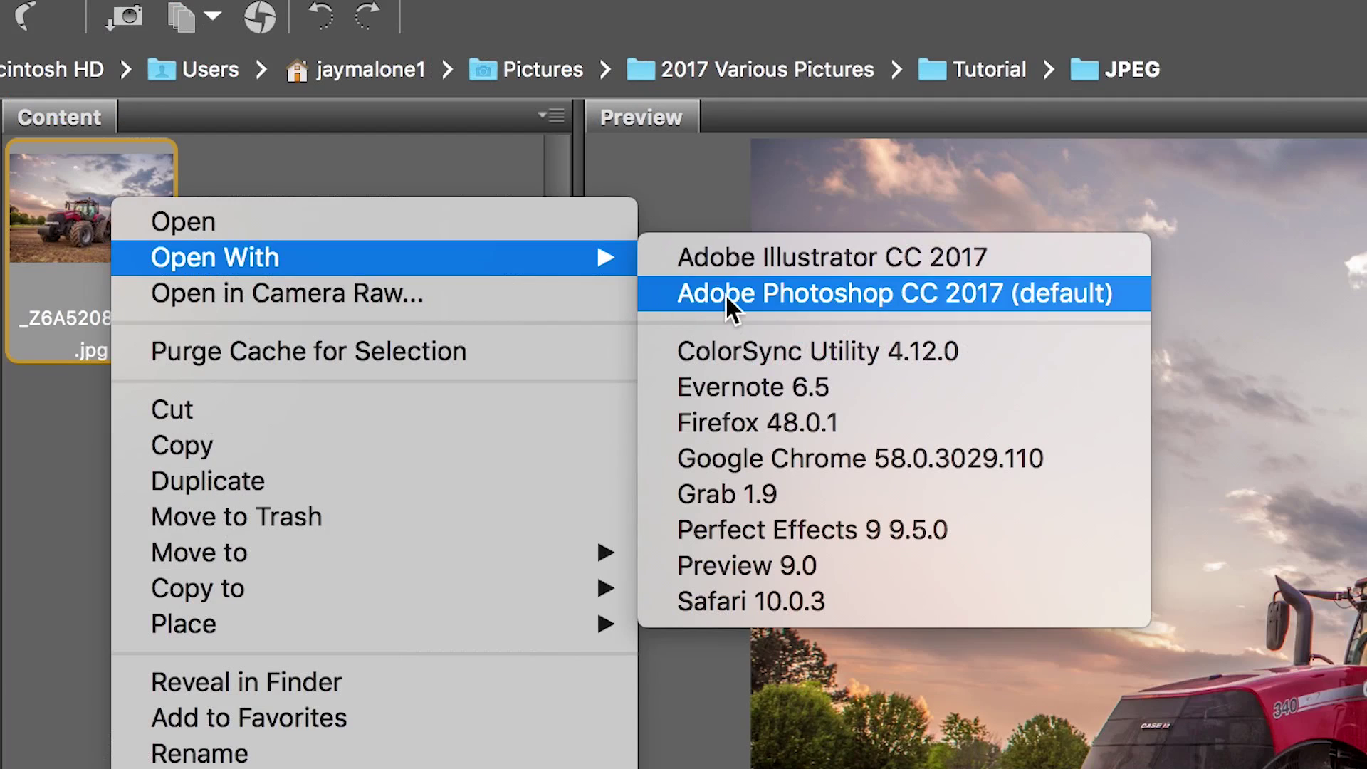
pyautogui.click(724, 294)
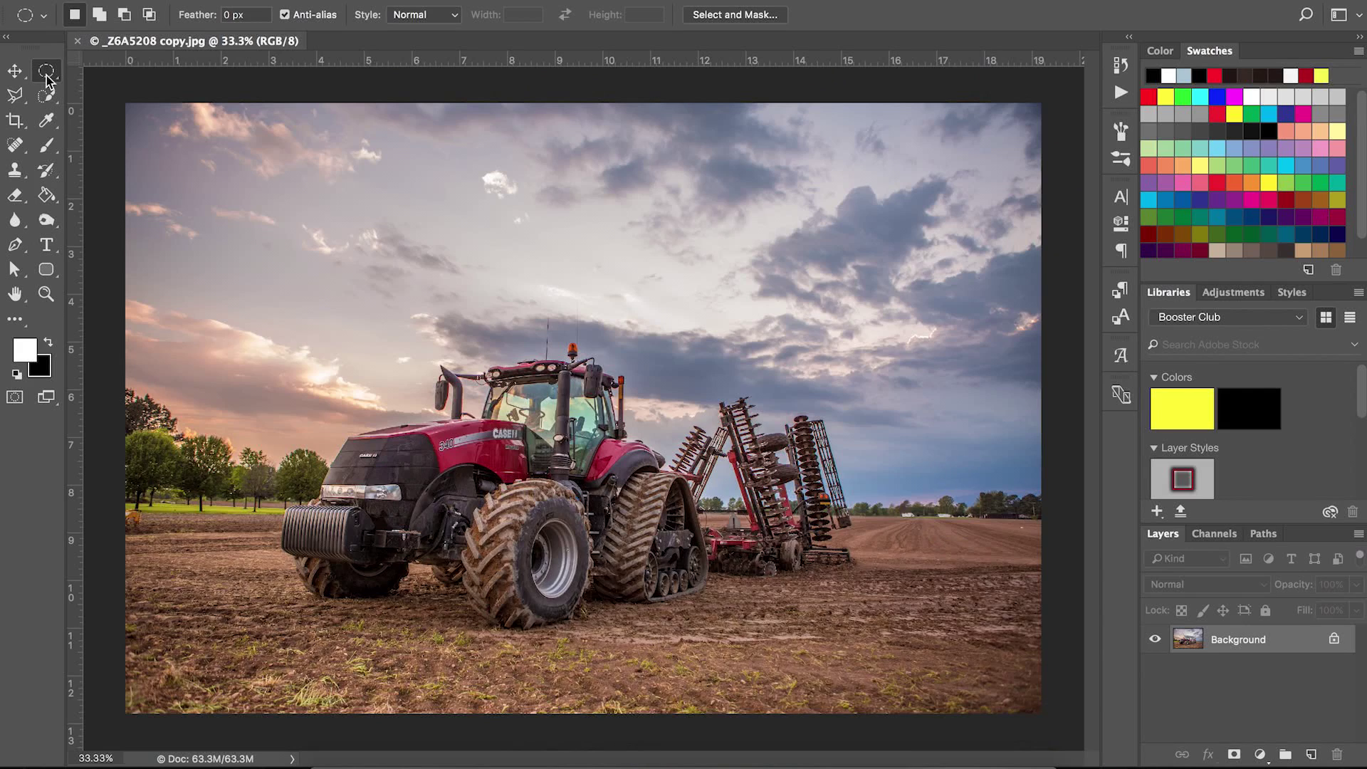
# - Draw a large elliptical marquee selection around the tractor and its implement, and invert it to select the outer area of the photo
pyautogui.click(47, 81)
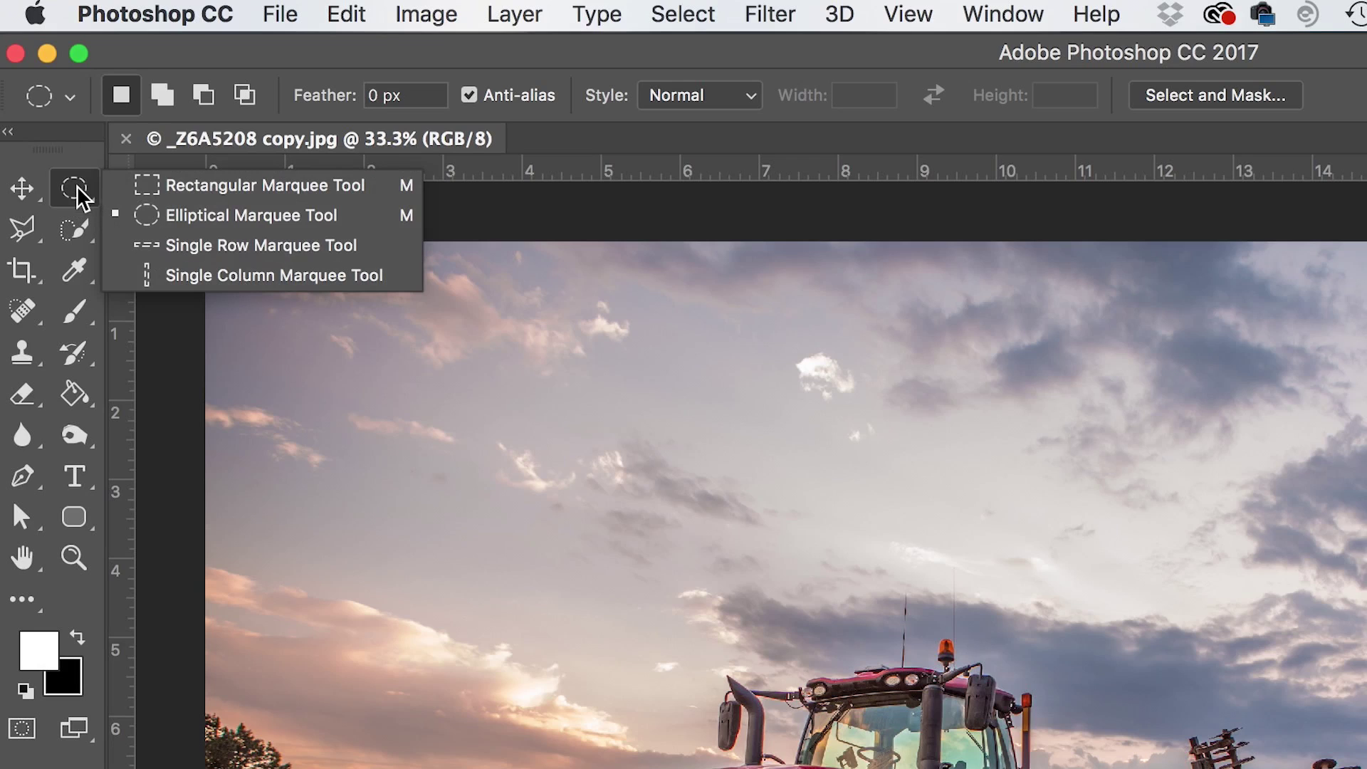
pyautogui.click(153, 215)
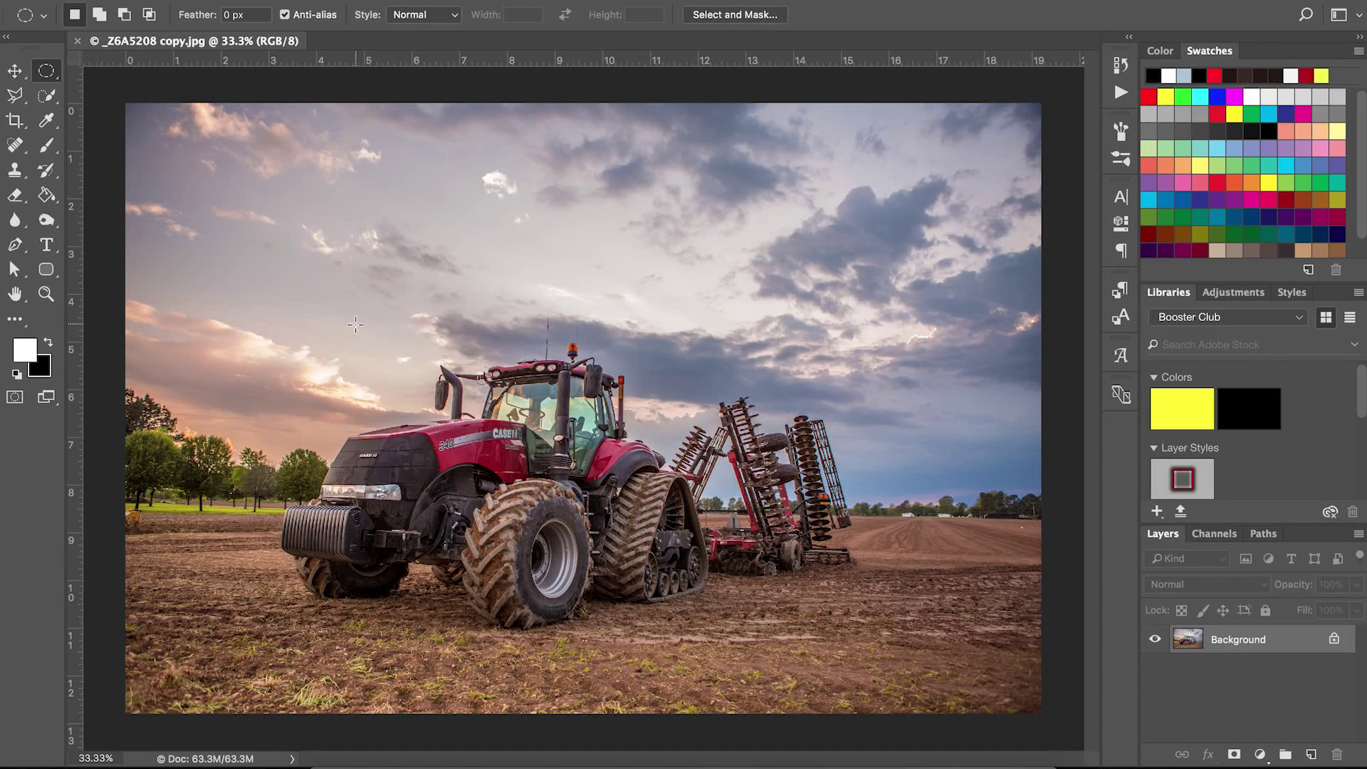
pyautogui.moveTo(267, 289); pyautogui.dragTo(897, 685)
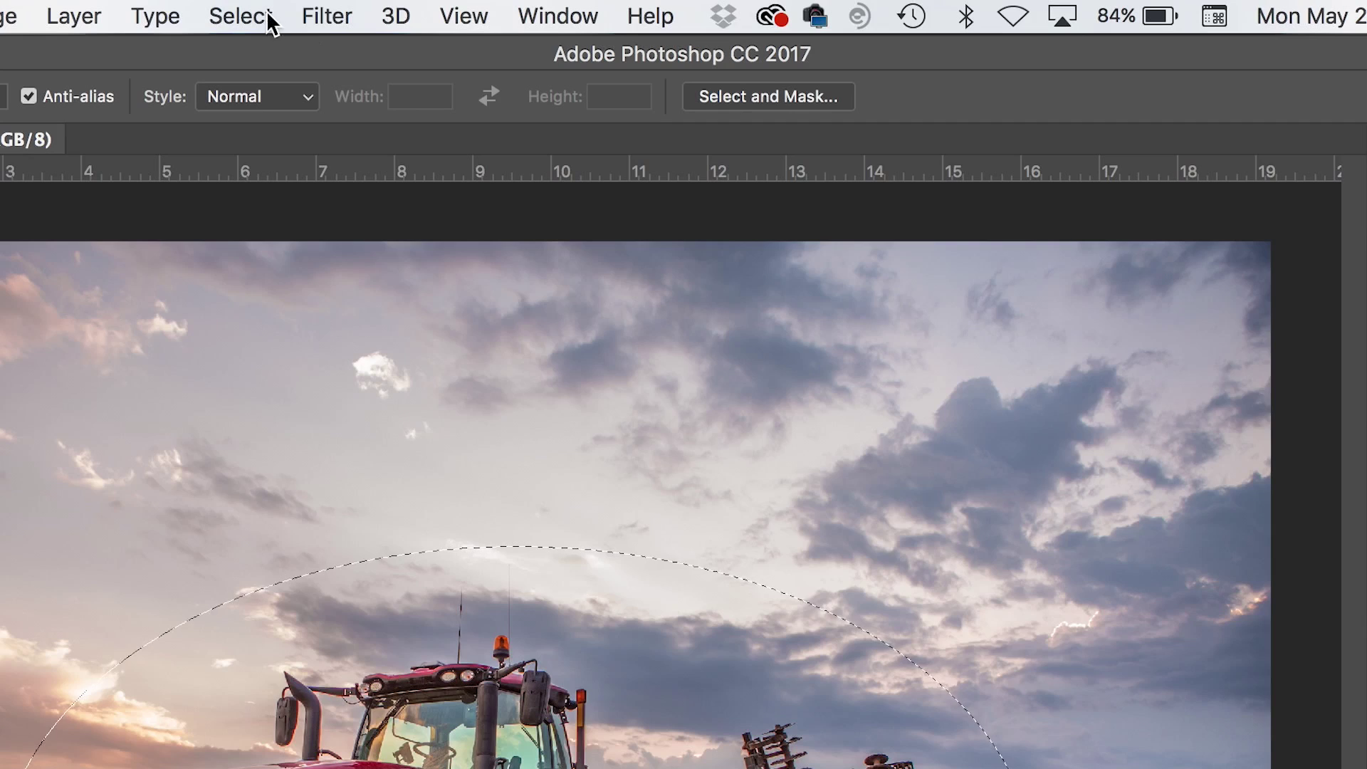
pyautogui.click(242, 12)
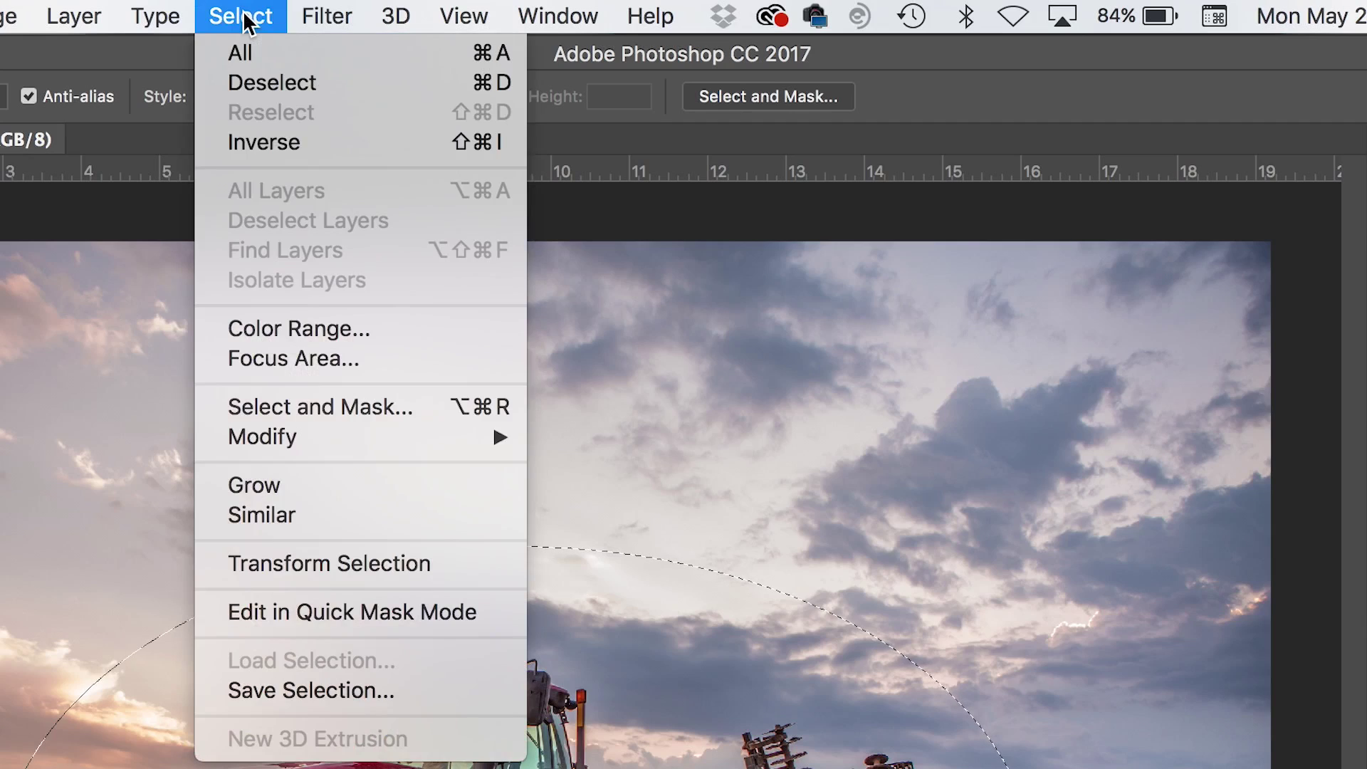
pyautogui.click(292, 141)
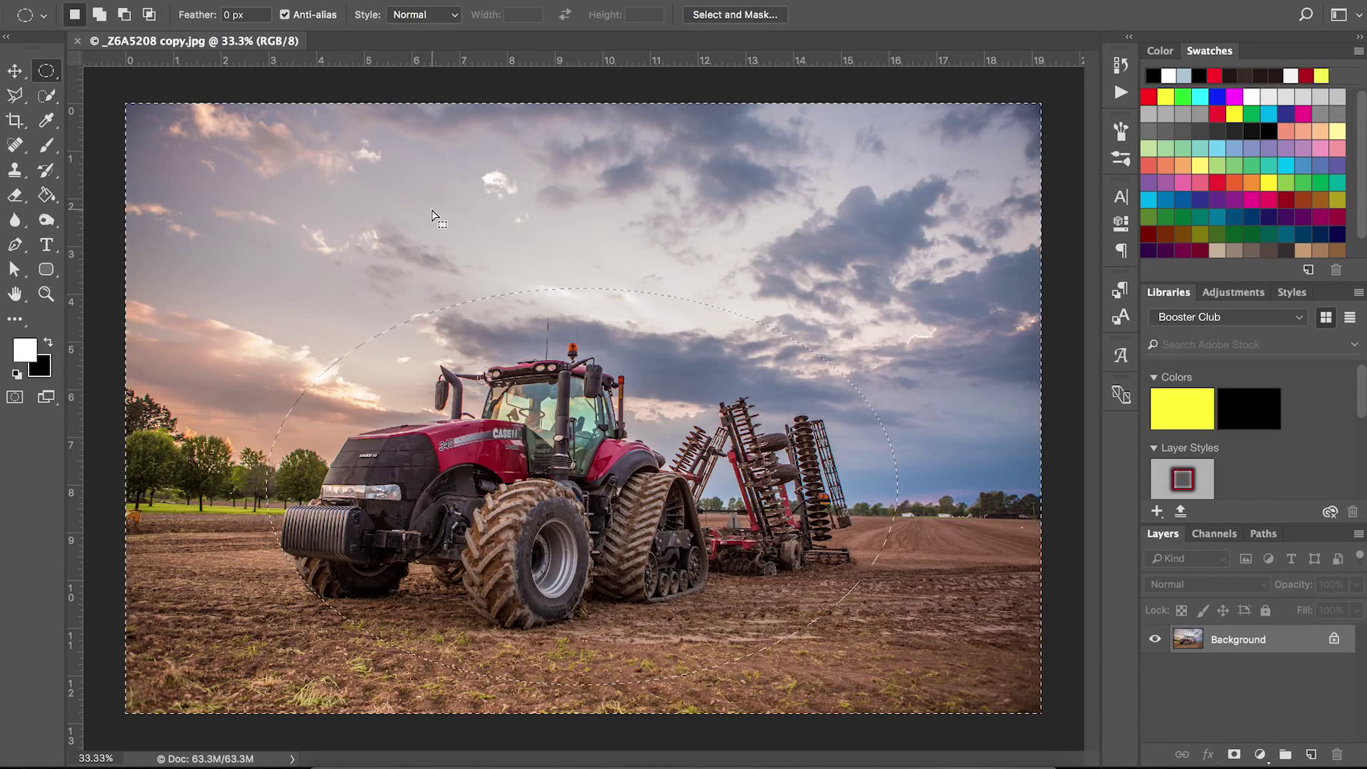
# - Feather the inverted selection with a radius of 200 pixels
pyautogui.rightClick(425, 213)
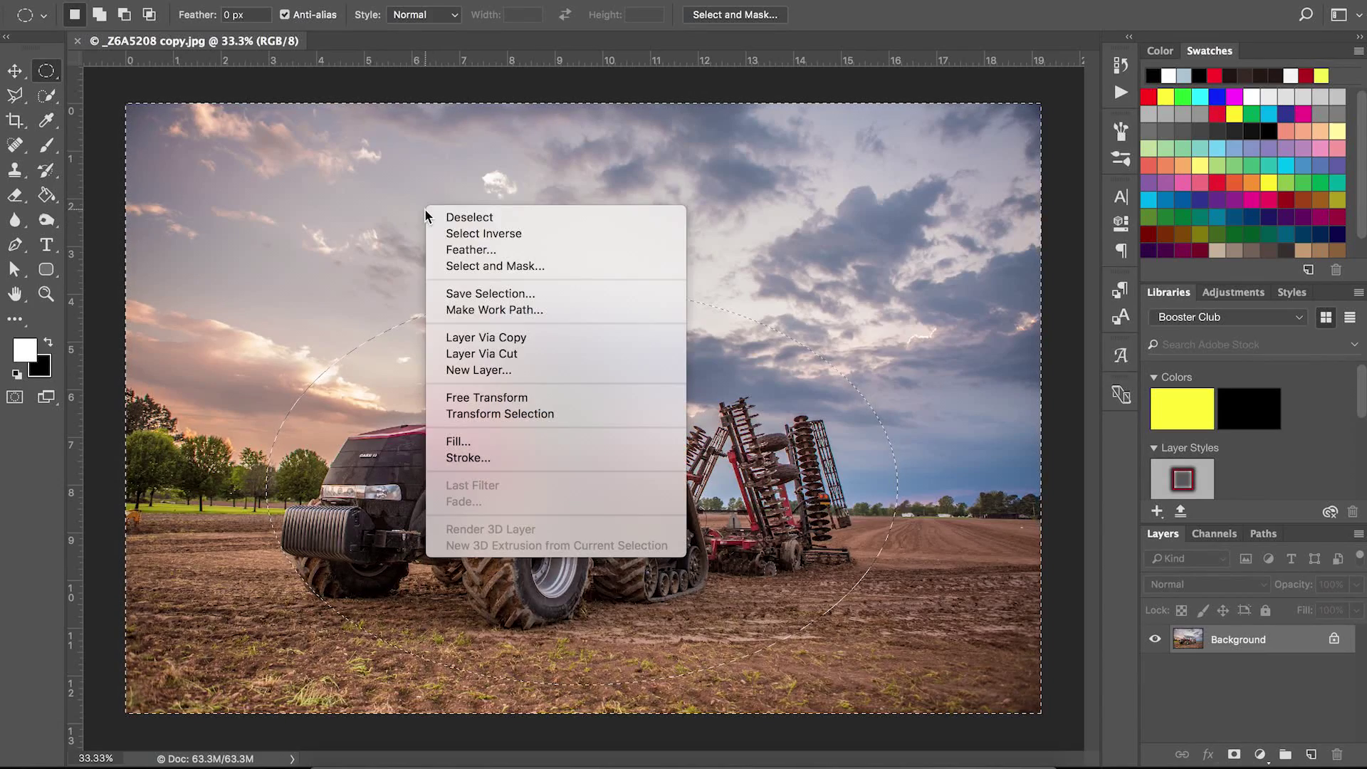
pyautogui.click(486, 254)
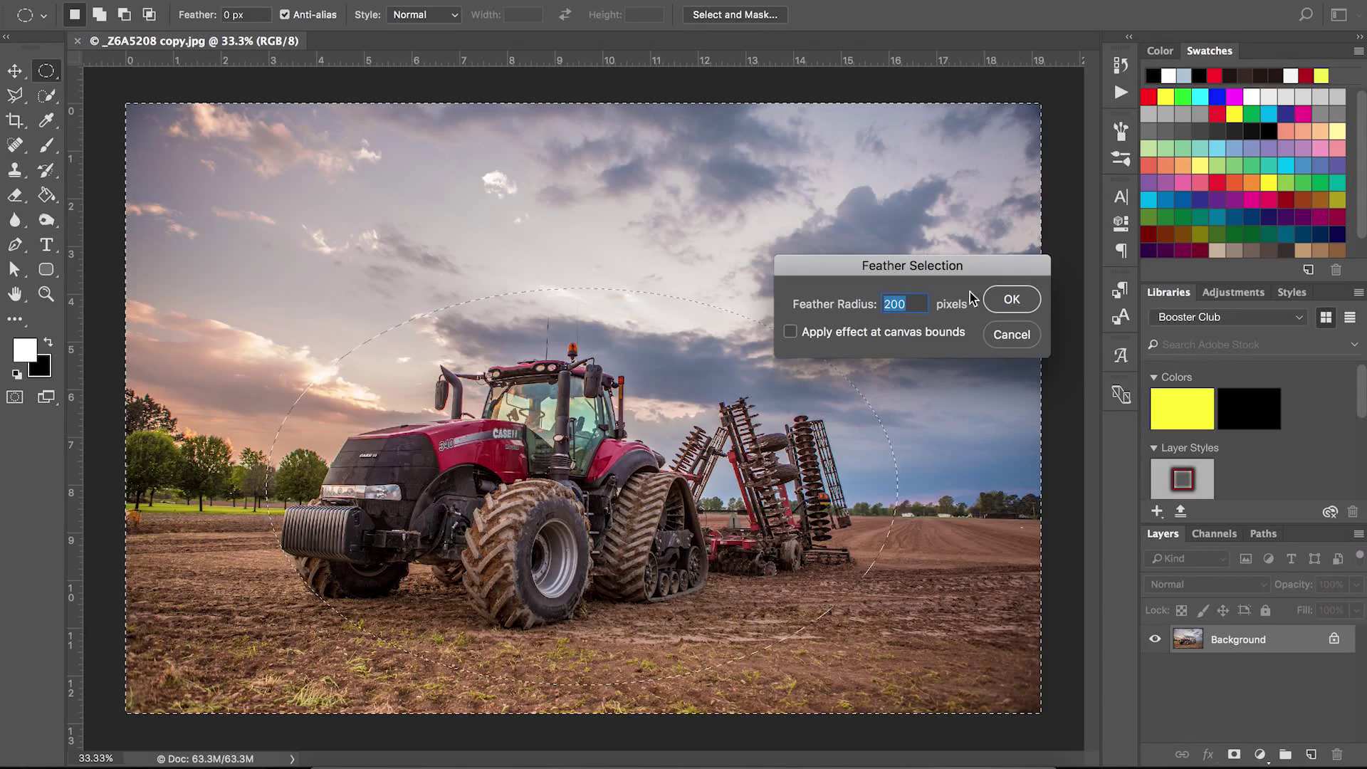
pyautogui.click(1012, 300)
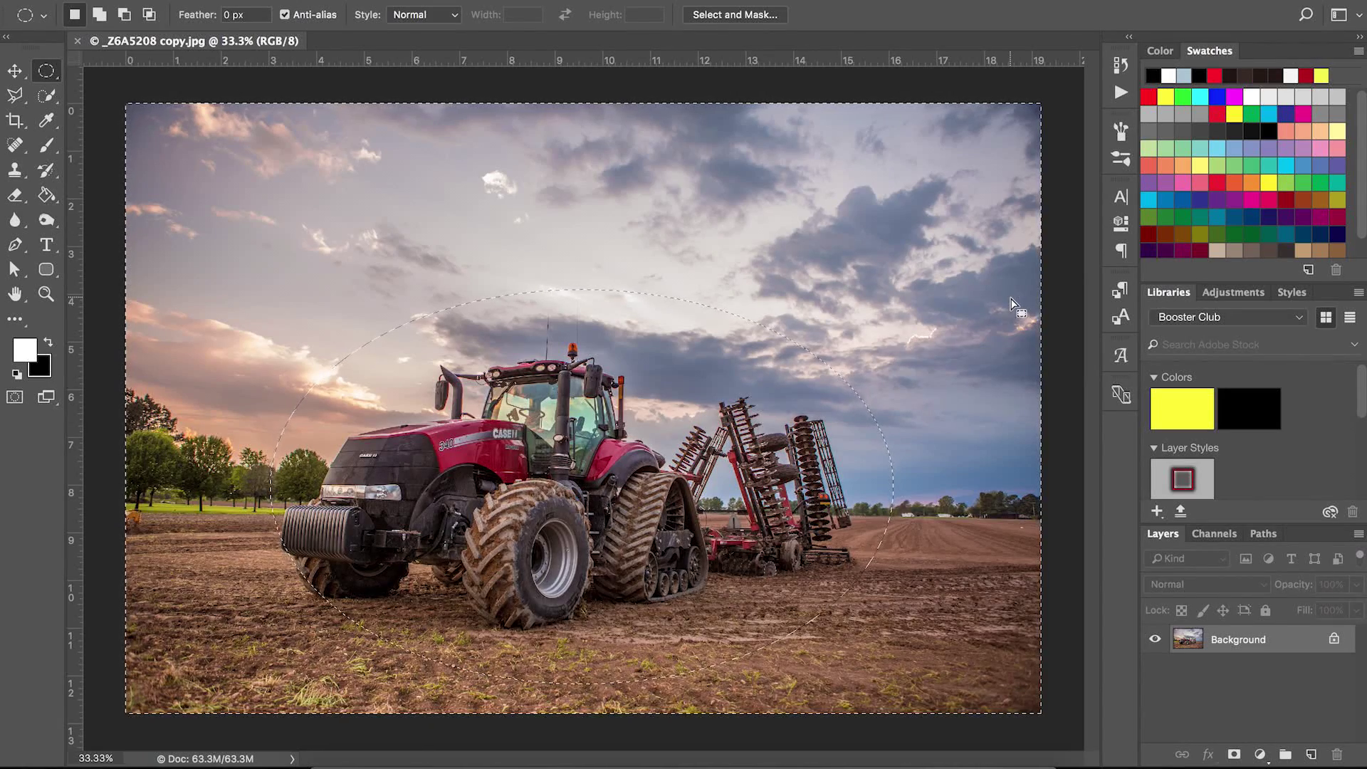
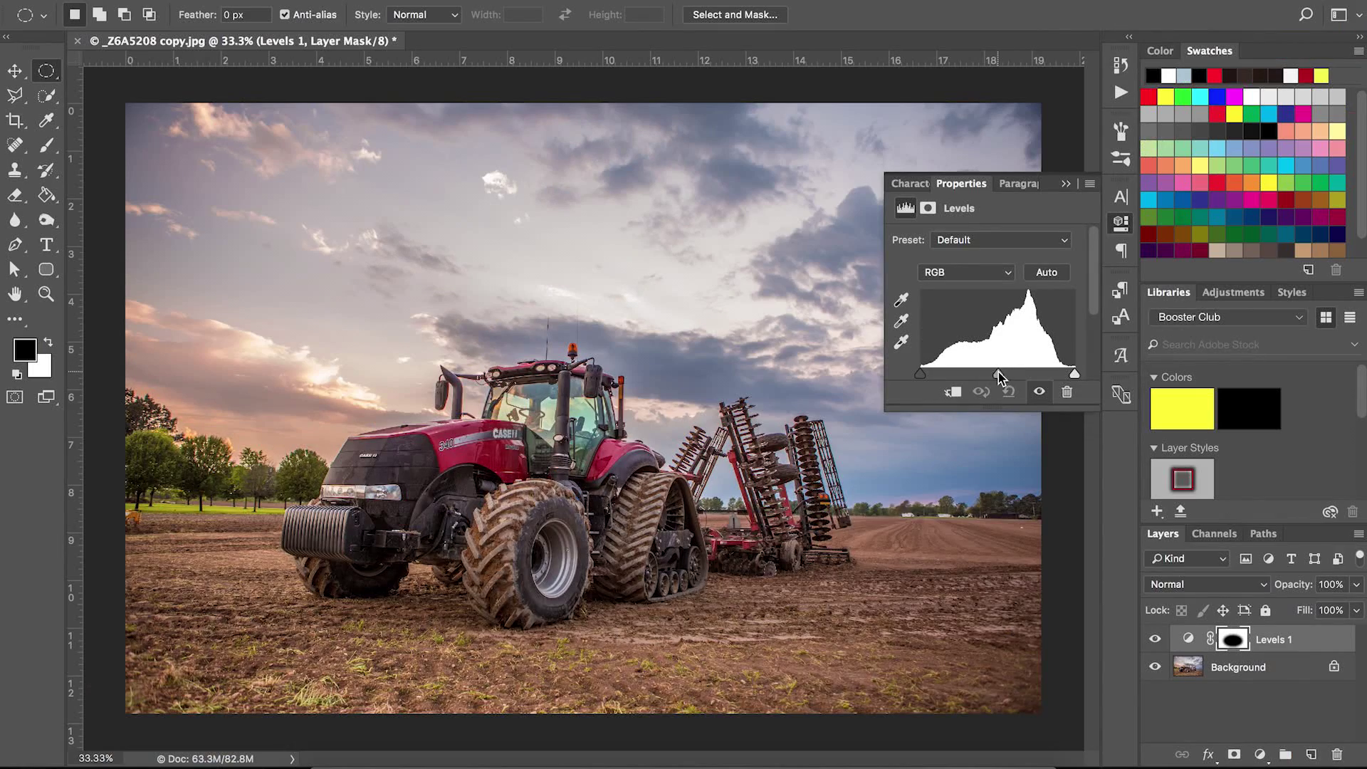
# - Darken the midtones of the masked Levels adjustment to create a vignette around the tractor, and compare the photo with and without it
pyautogui.moveTo(999, 373); pyautogui.dragTo(1030, 382)
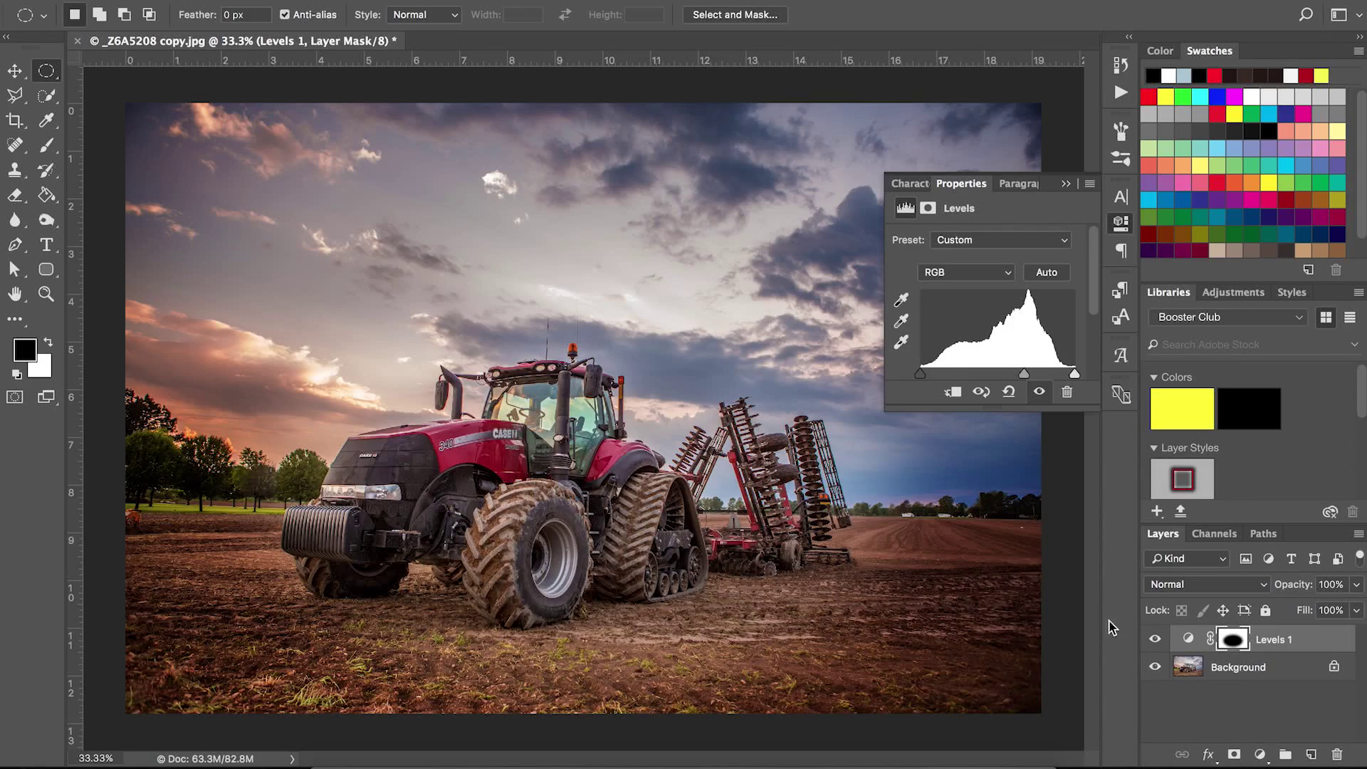
pyautogui.click(1066, 183)
pyautogui.click(1156, 642)
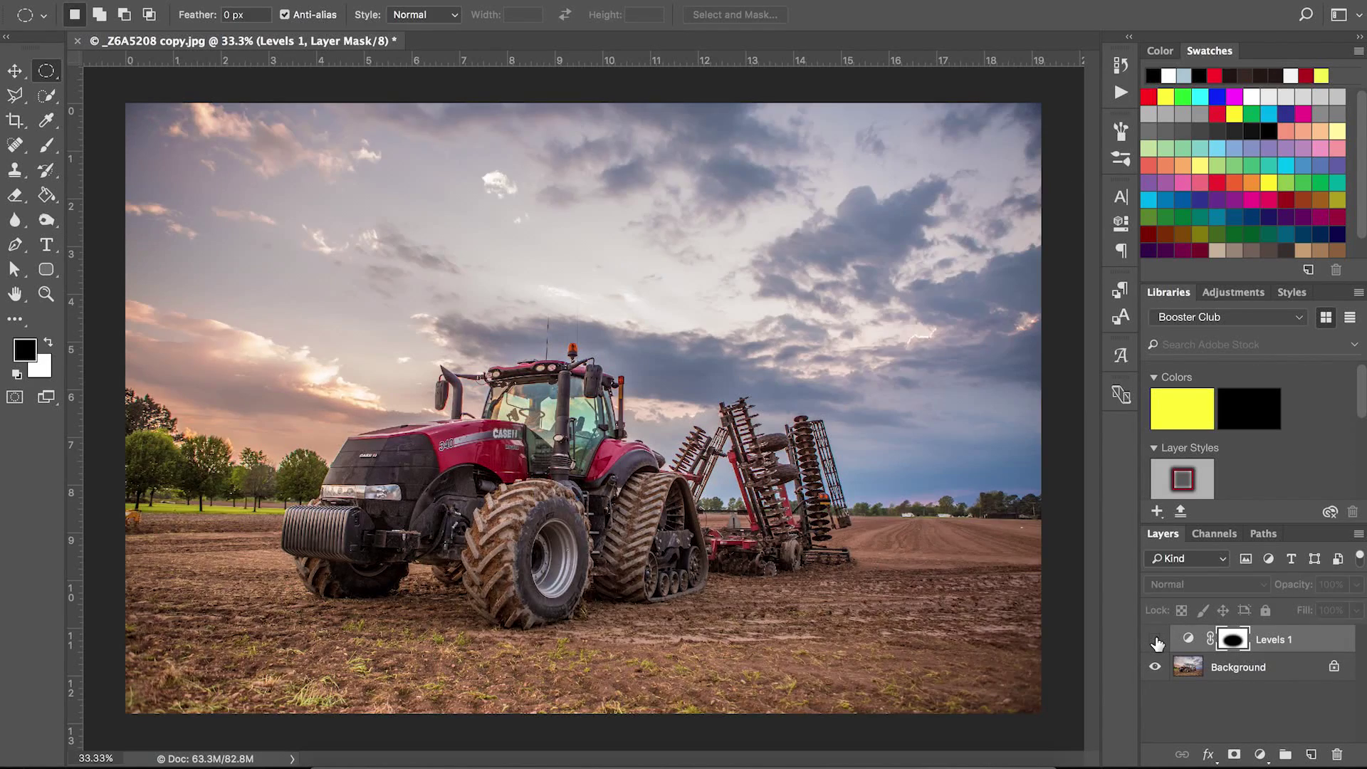
pyautogui.click(1156, 642)
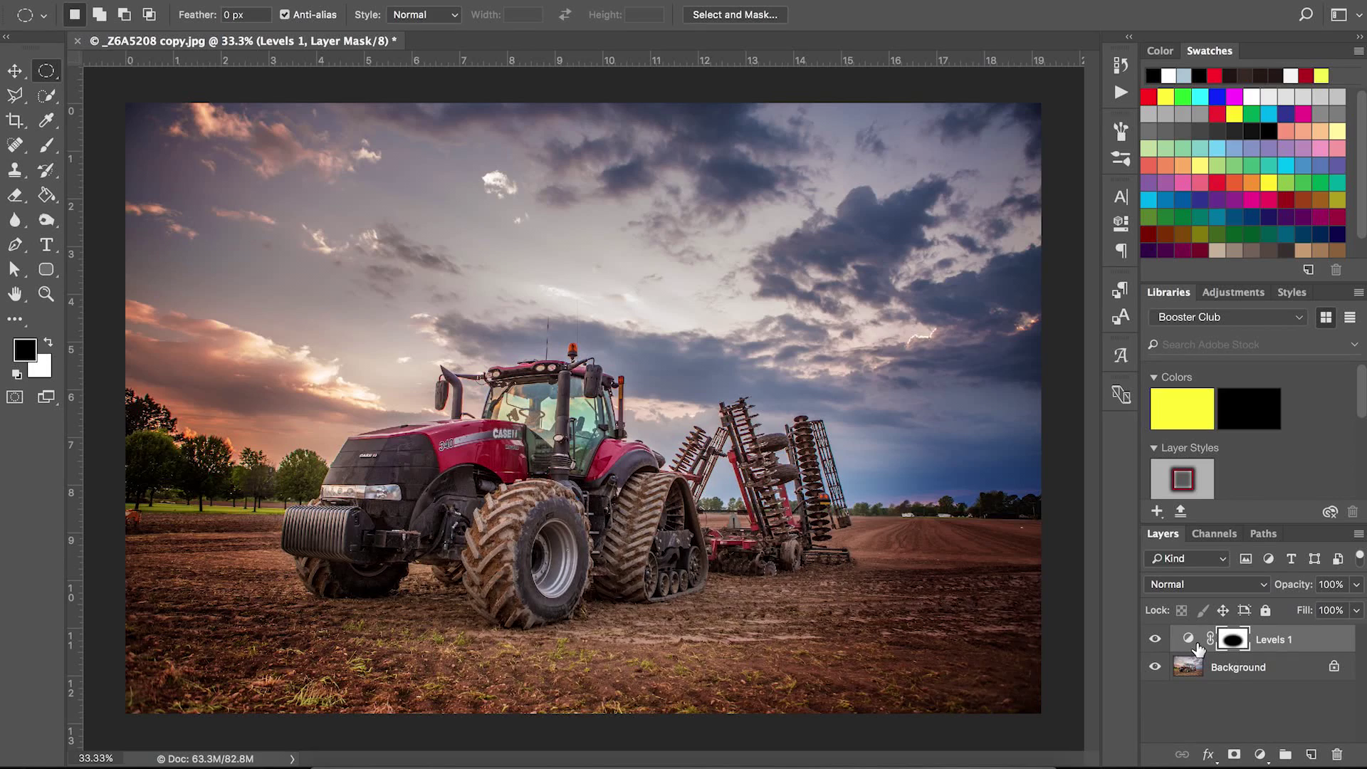
# - Review the Levels 1 settings, lower the layer's opacity to 83%, and compare the photo with the layer hidden and shown
pyautogui.click(1188, 639)
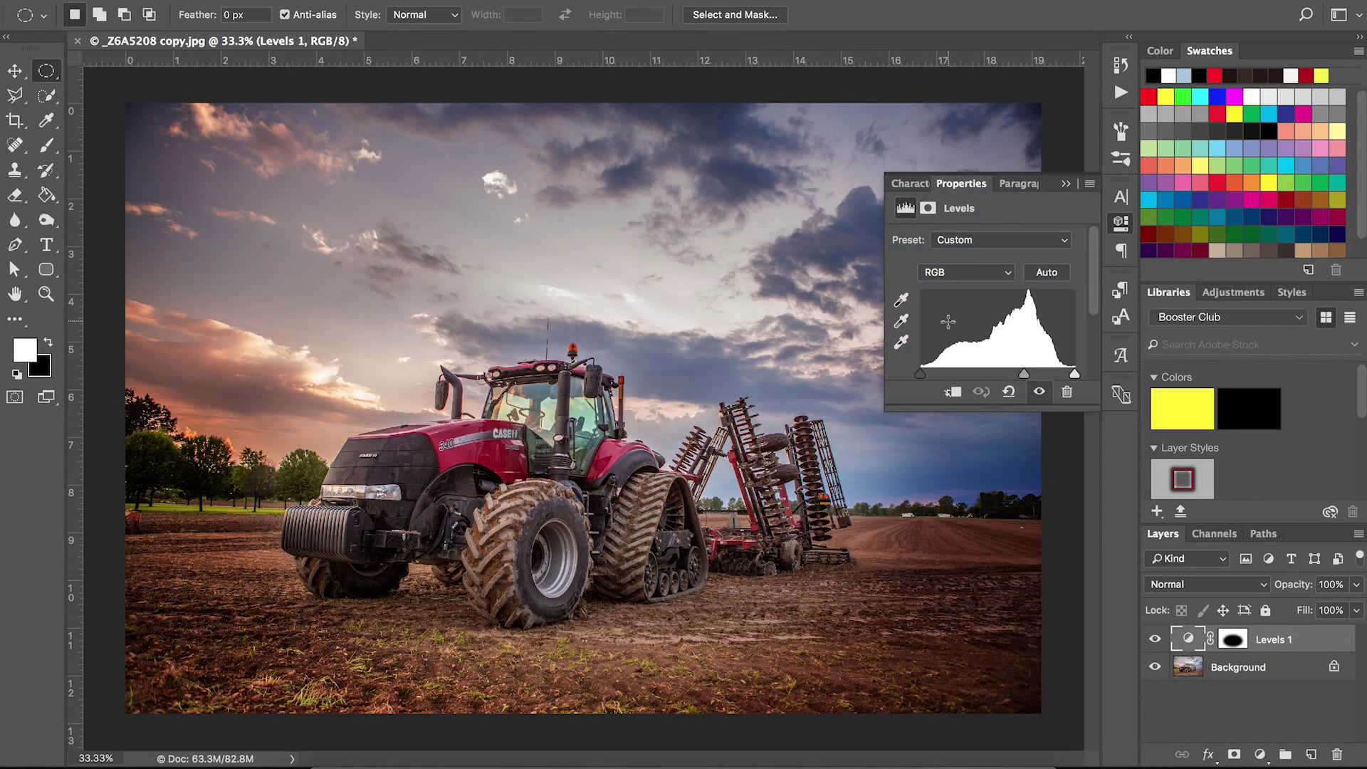
pyautogui.click(1064, 186)
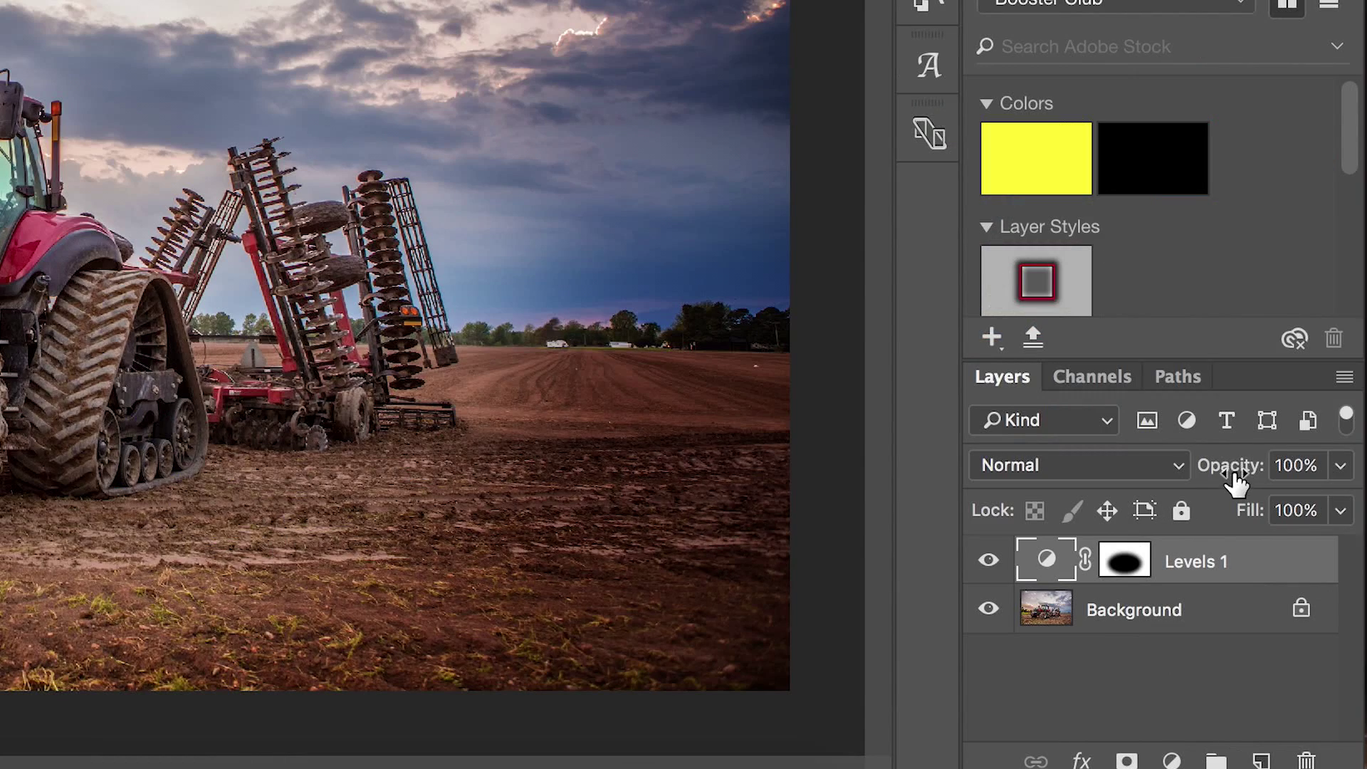
pyautogui.moveTo(1237, 477); pyautogui.dragTo(1208, 479)
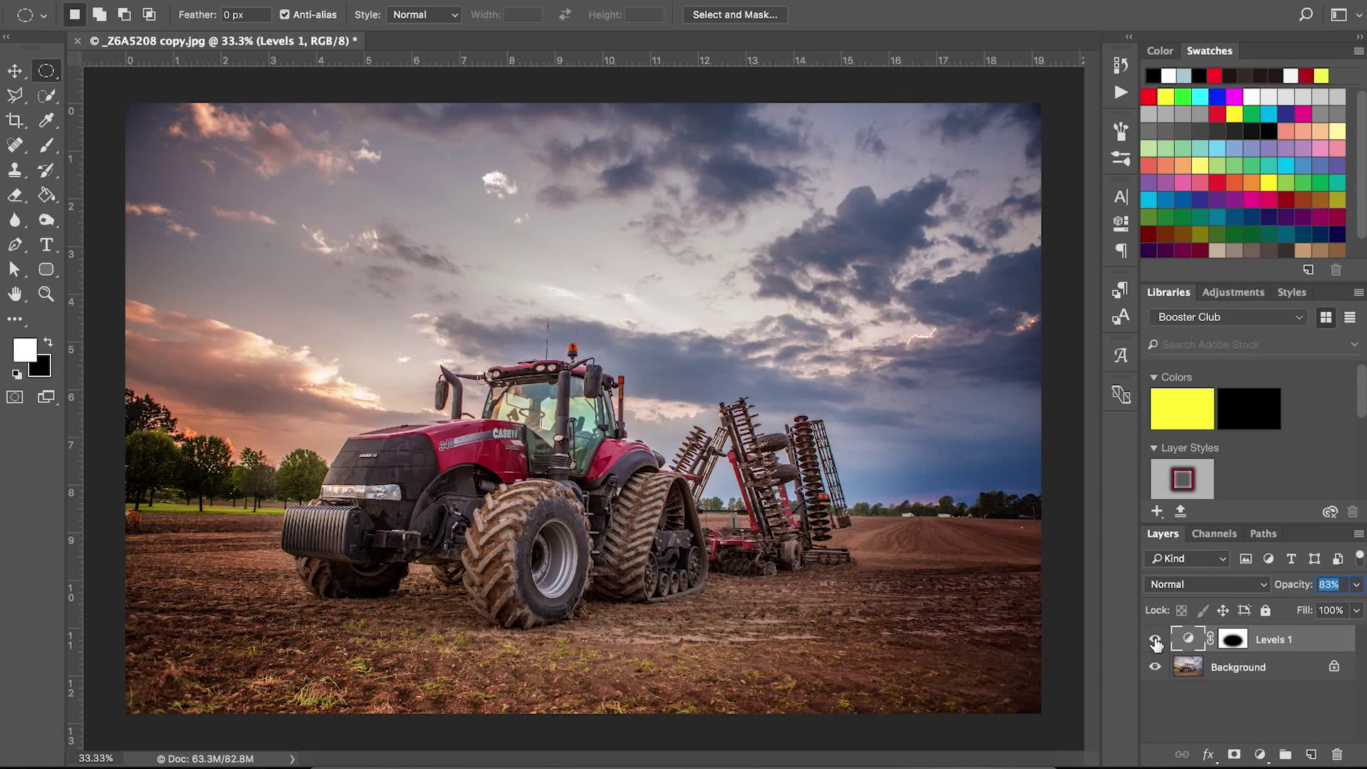
pyautogui.click(990, 563)
pyautogui.click(1155, 642)
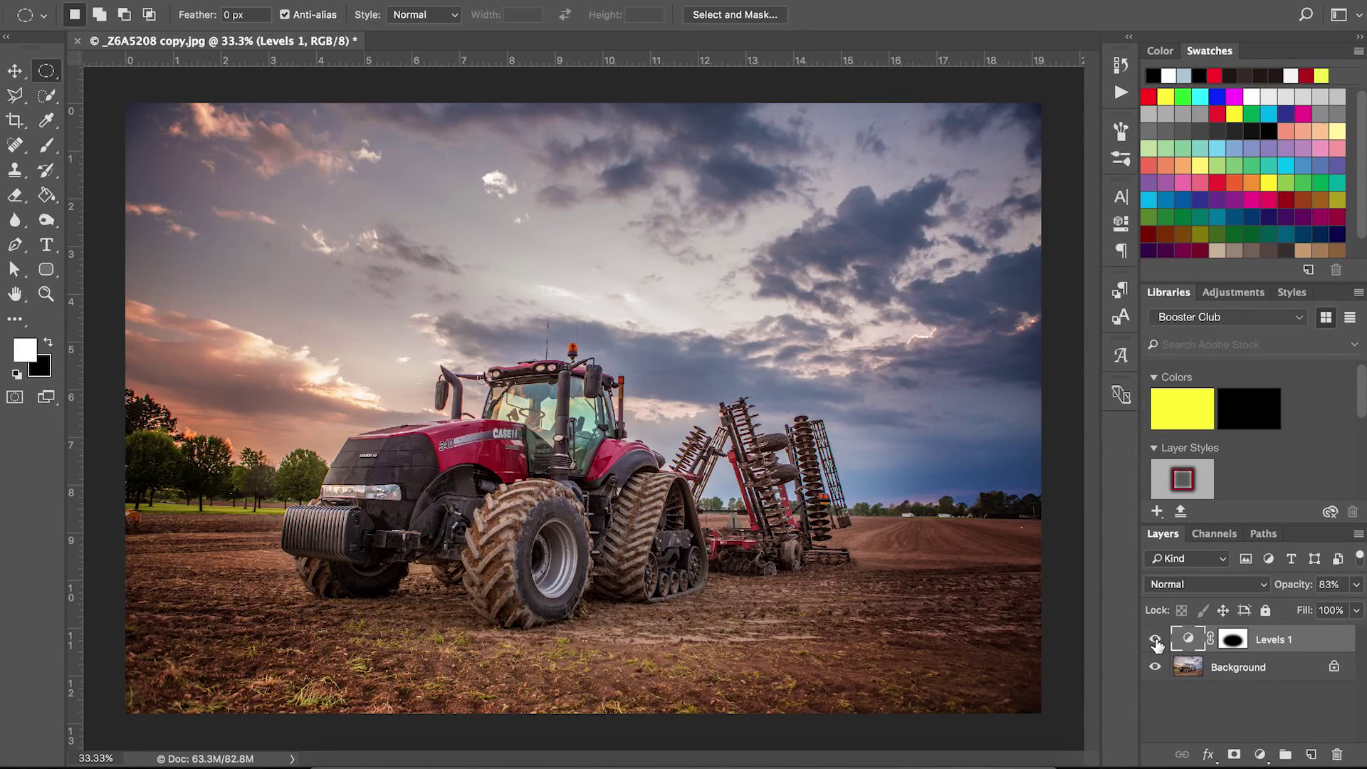